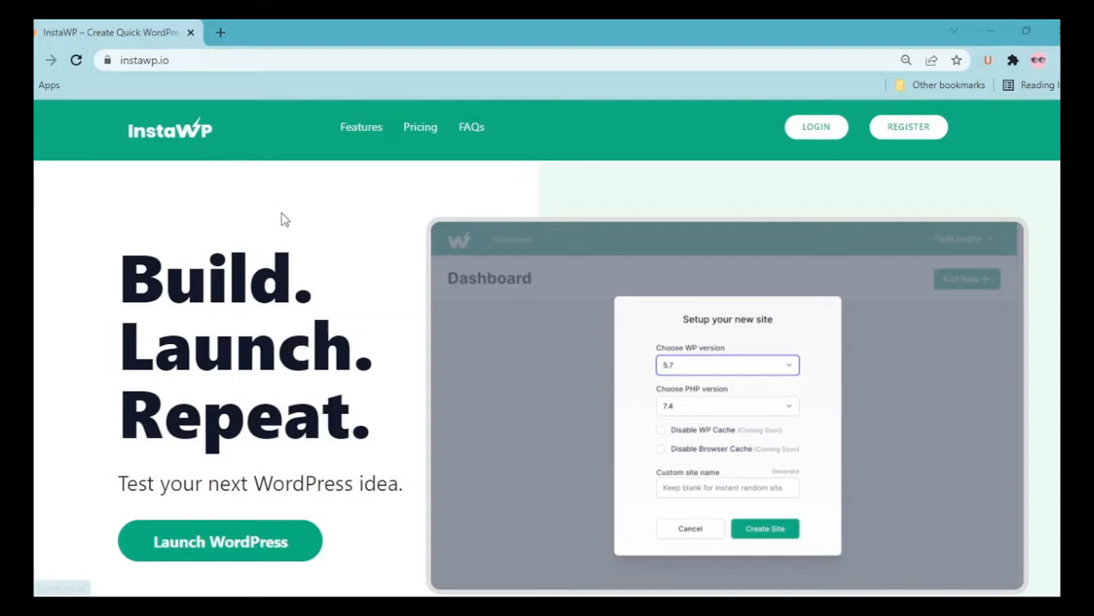
Set up a new InstaWP site from scratch with WP version 5.9, PHP 7.4, the default configuration and the site name Quiz-Survey.
scroll(308, 224, up, 1)
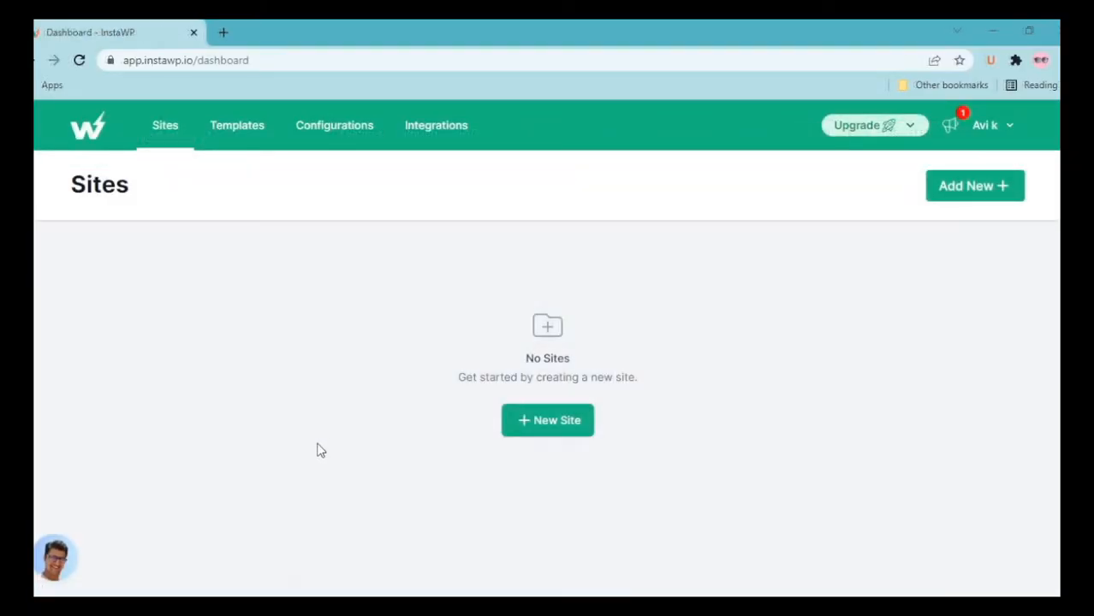
click(552, 423)
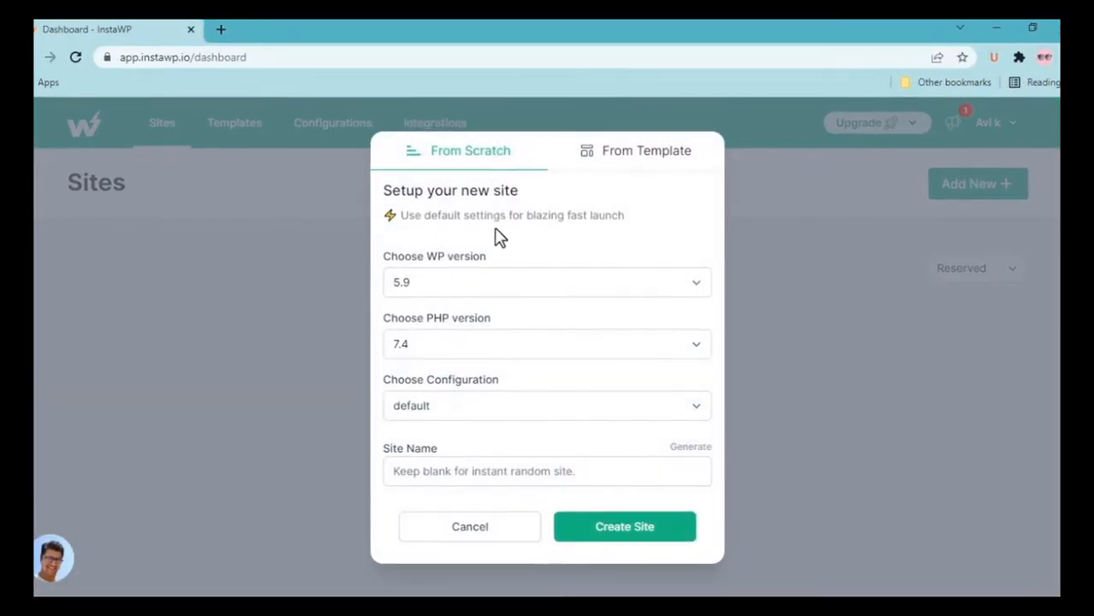
click(448, 288)
click(444, 295)
click(510, 345)
click(505, 394)
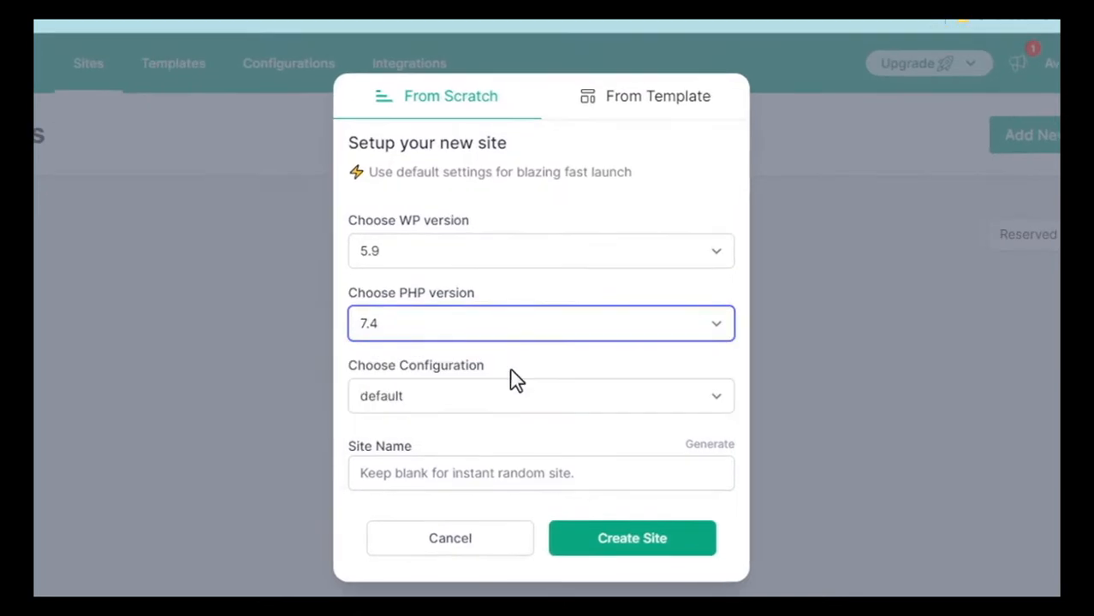
click(485, 406)
click(475, 473)
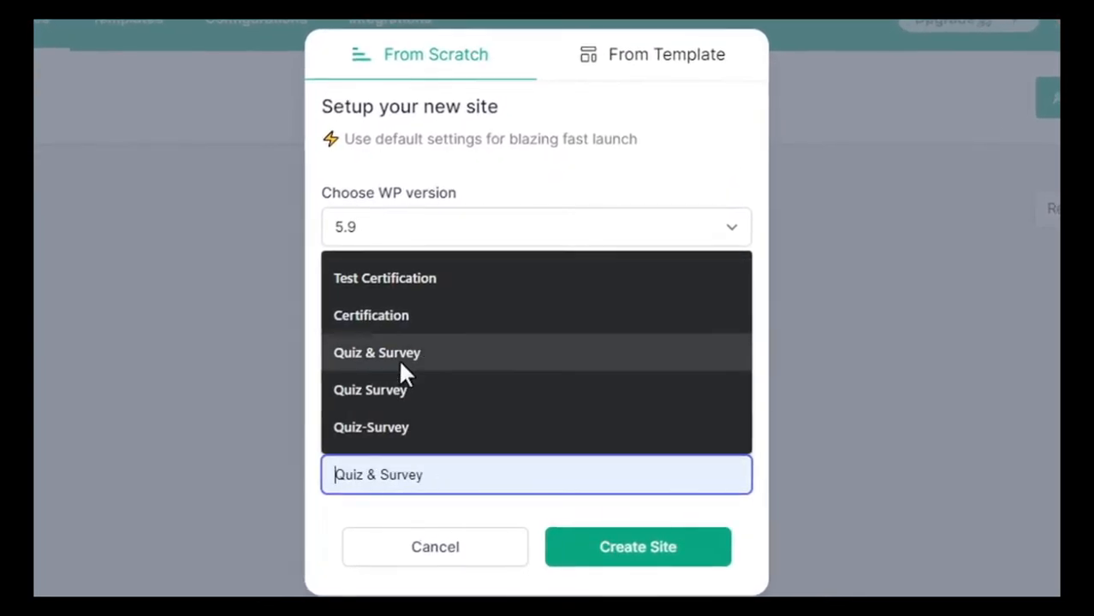
click(417, 428)
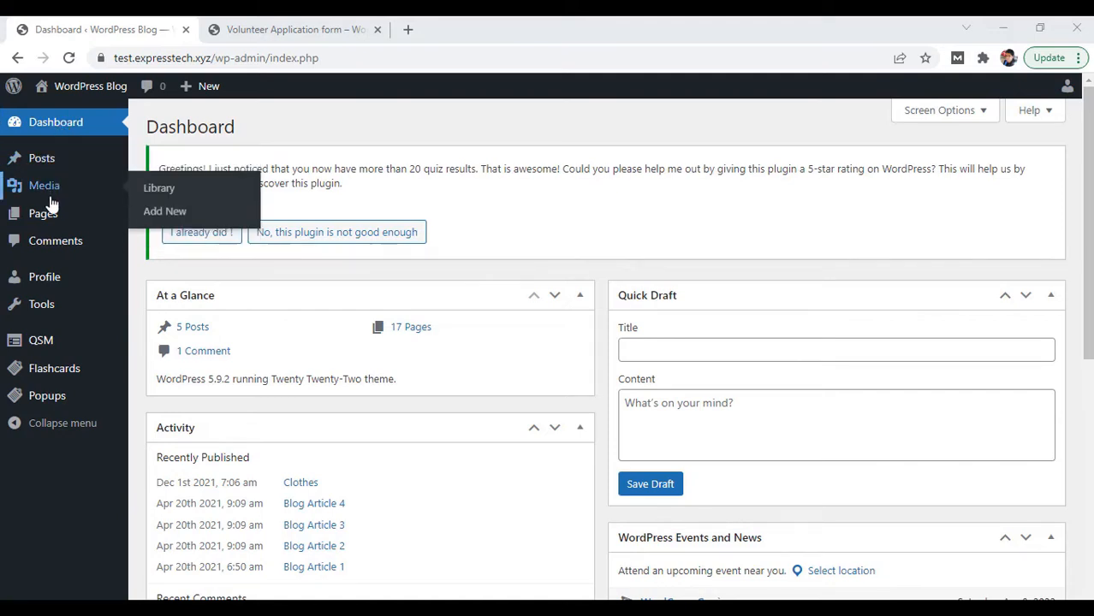
Start a new quiz in the QSM Quizzes/Surveys list of the WordPress admin and keep the Default Theme.
mouse_move(48, 340)
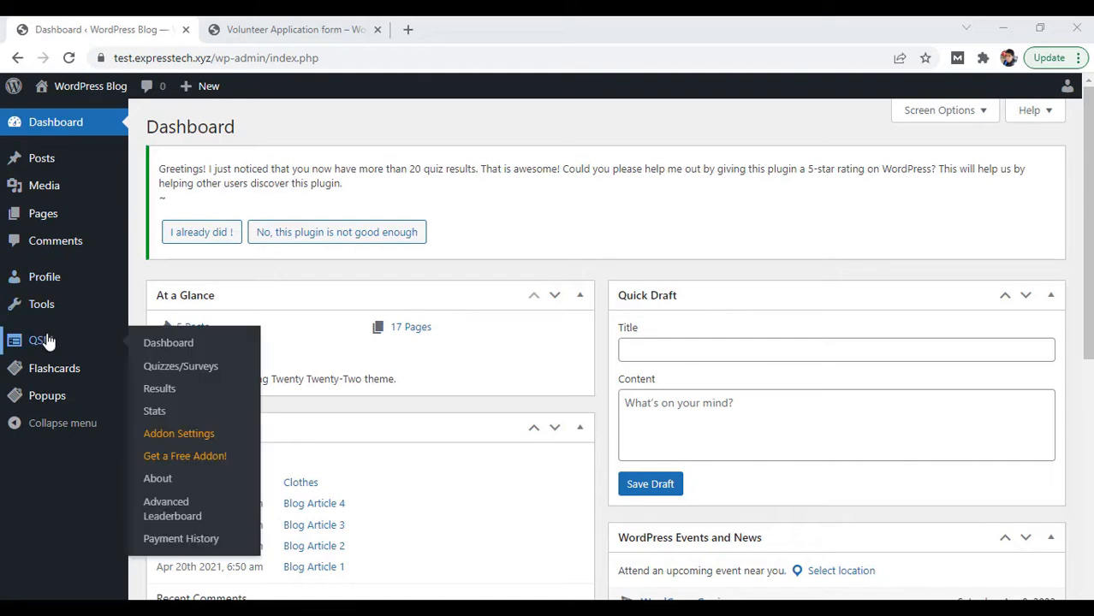
click(179, 368)
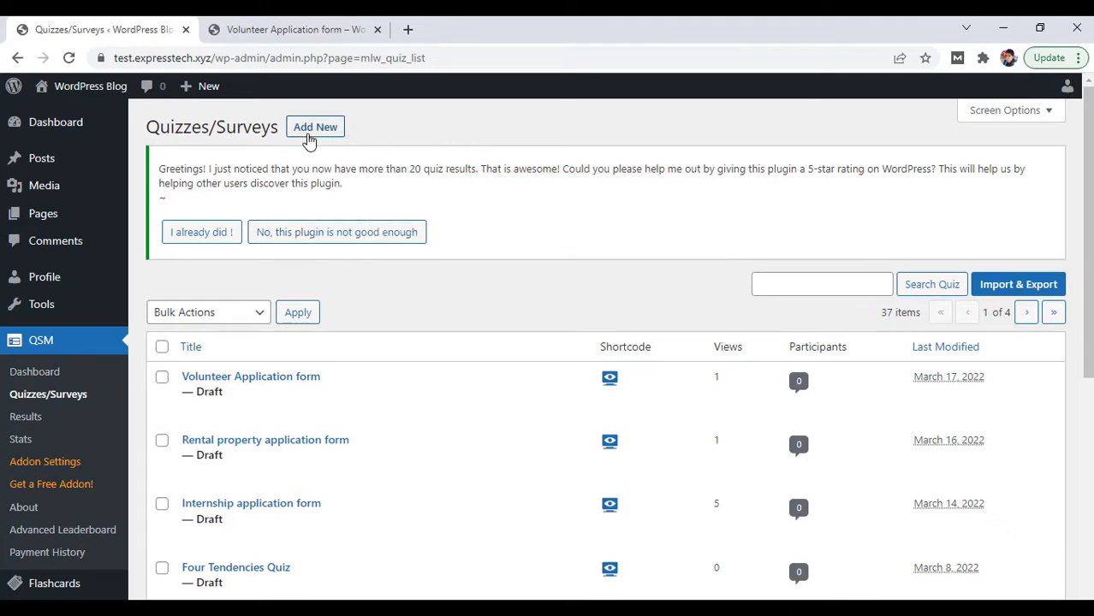
click(309, 141)
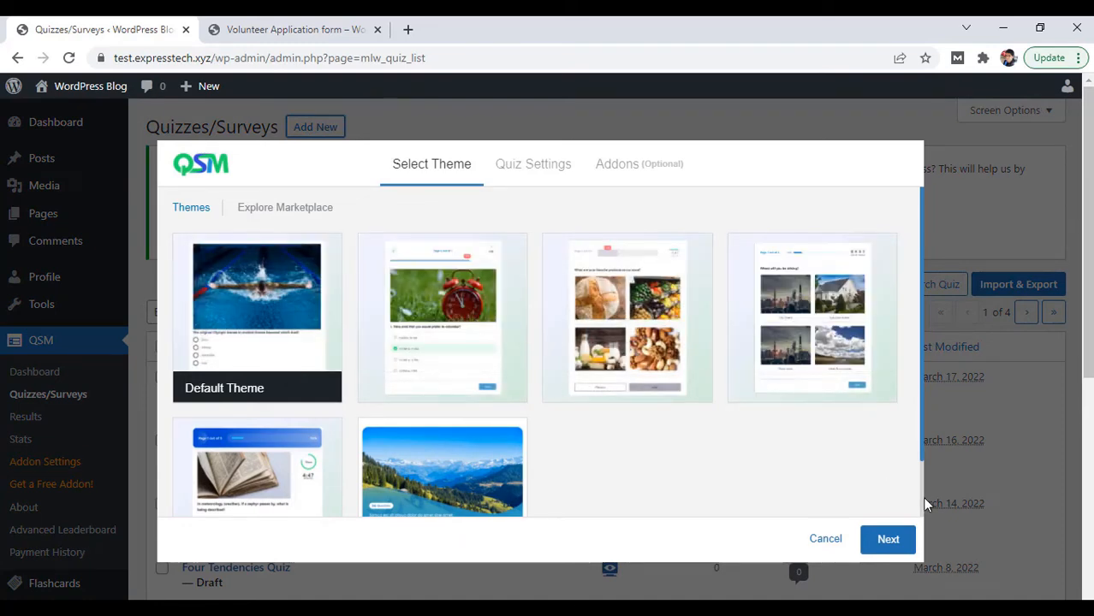
scroll(921, 508, down, 2)
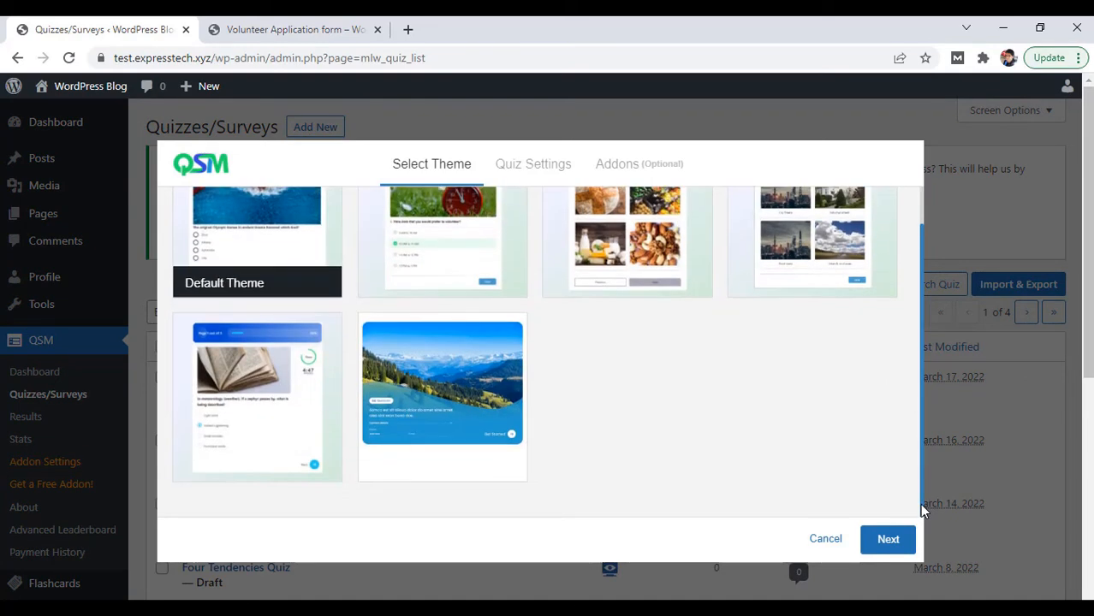
click(876, 538)
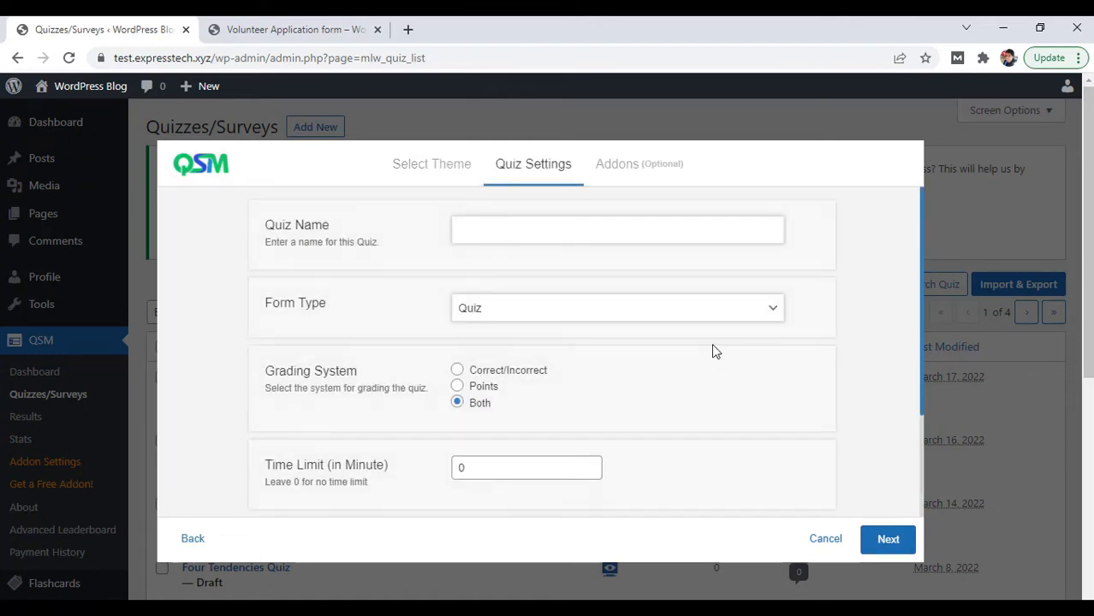
Name the quiz Lead Generation Form, set its form type to Simple Form, and create it without choosing any addons.
click(587, 232)
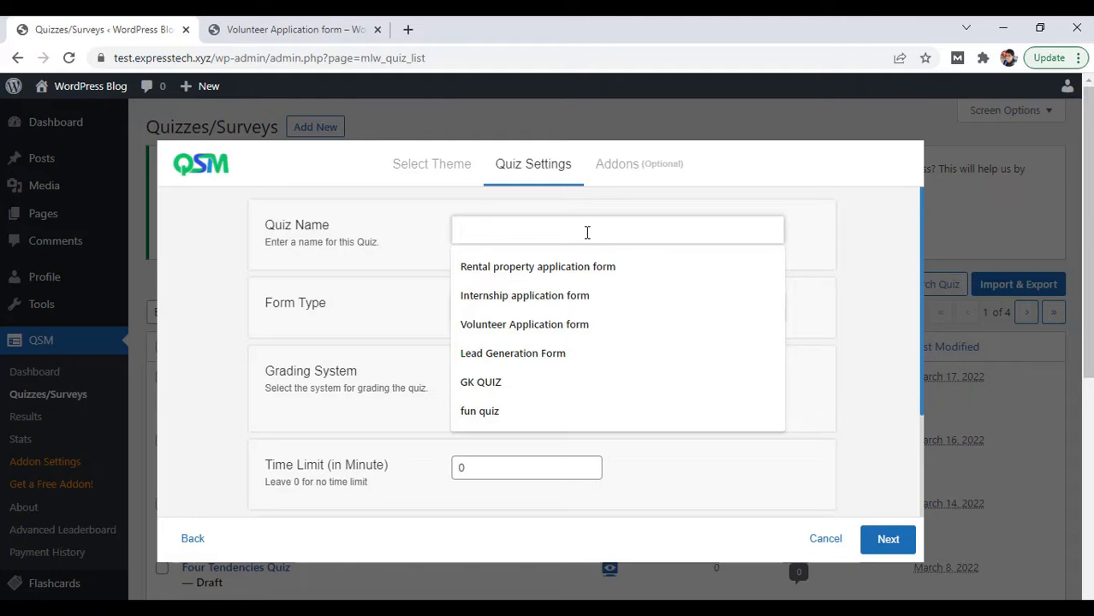
click(557, 353)
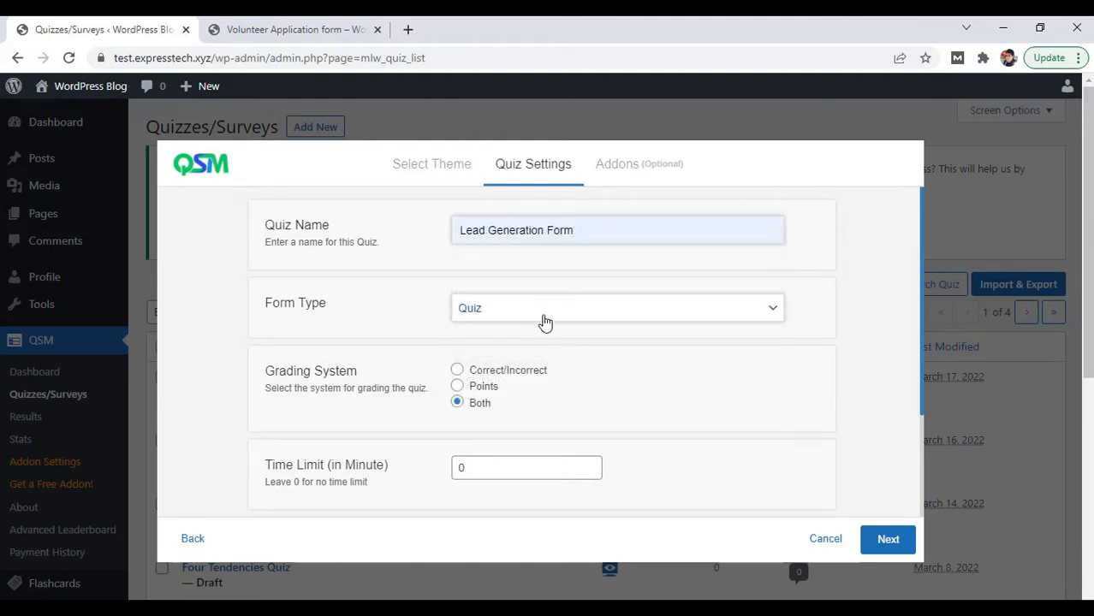
click(542, 315)
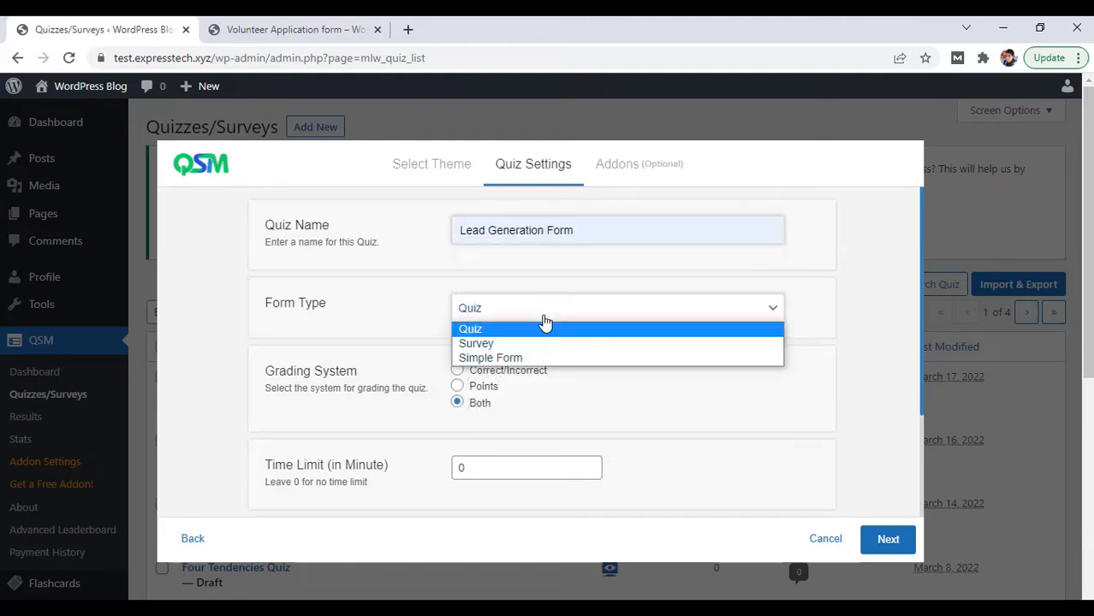
click(539, 359)
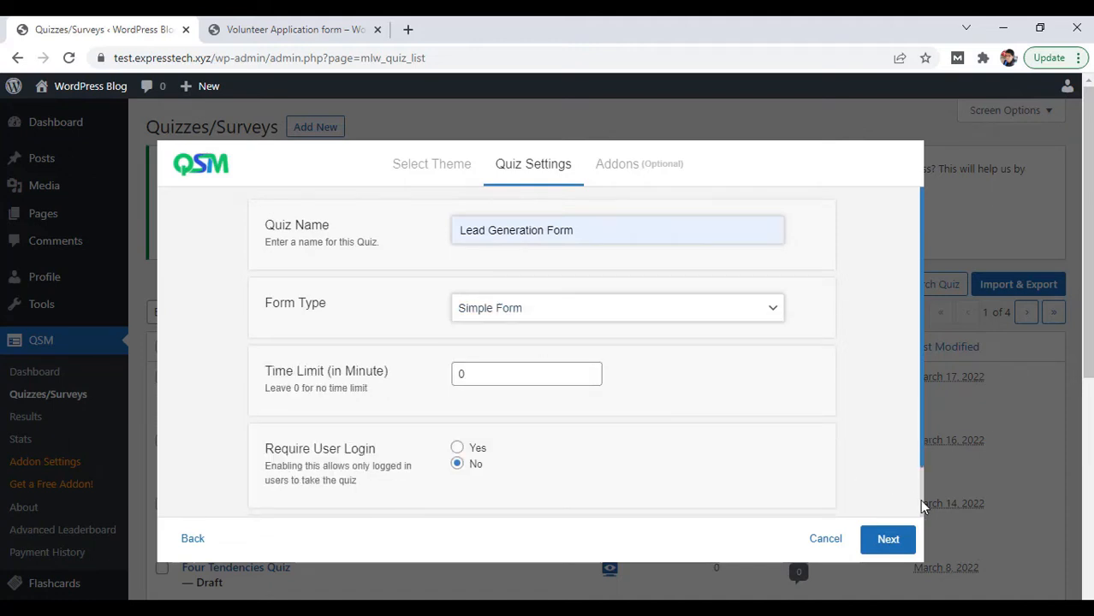
scroll(921, 503, down, 1)
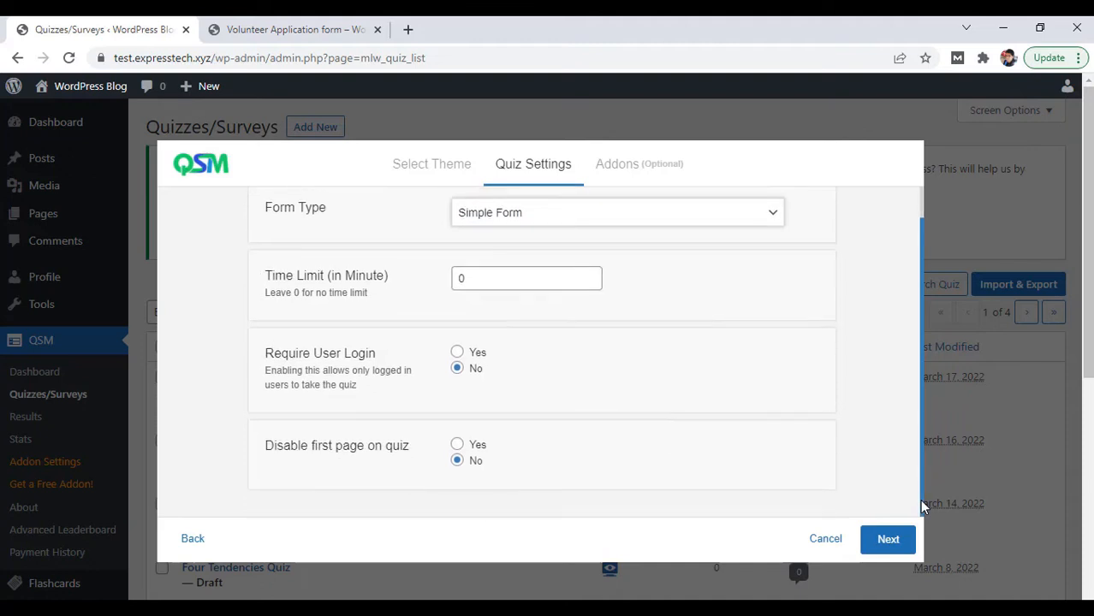
click(886, 540)
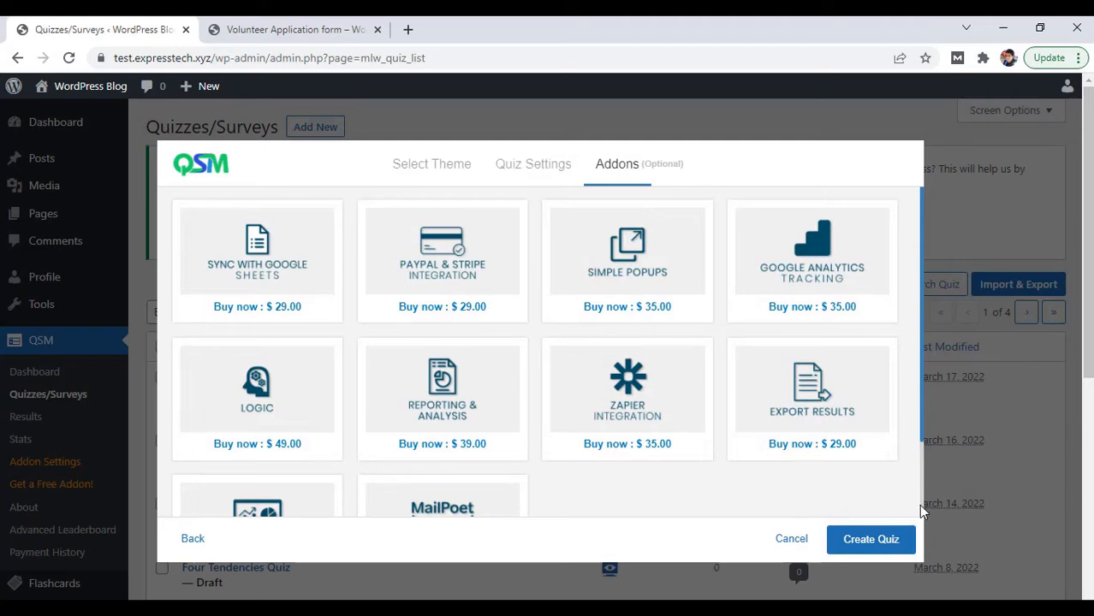
scroll(921, 506, down, 3)
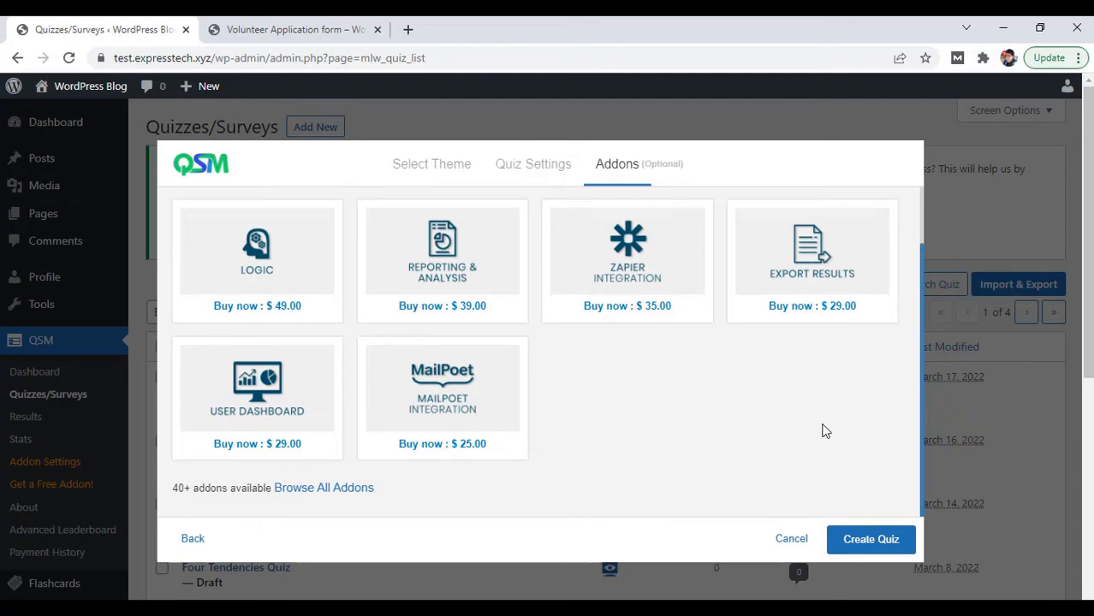
click(854, 539)
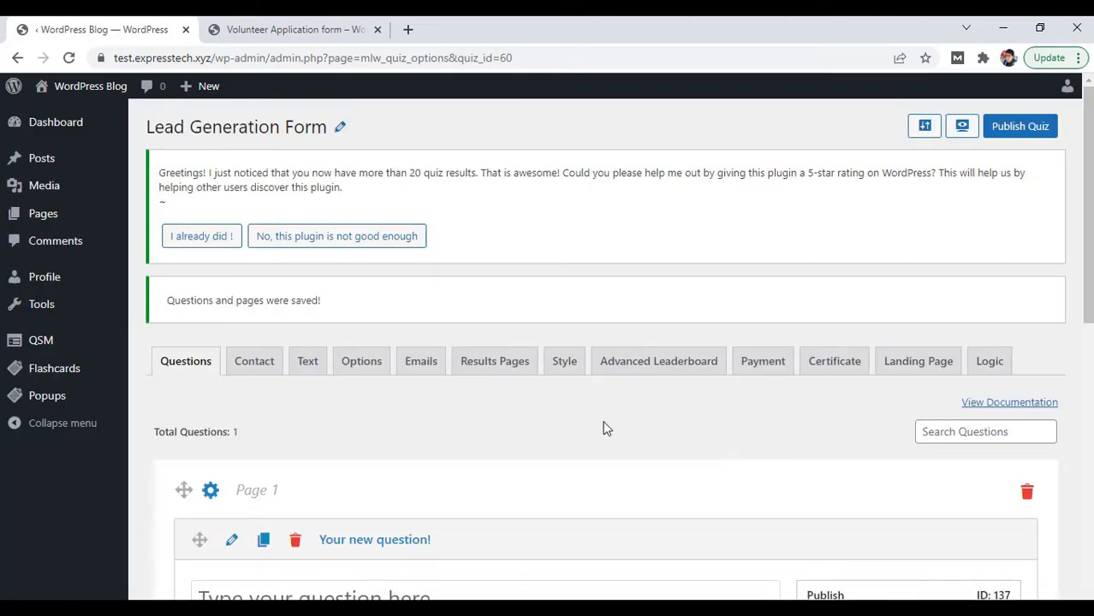
Enter "Which department you work for?" as the first question's text and choose Multiple Choice as its question type.
scroll(606, 428, down, 3)
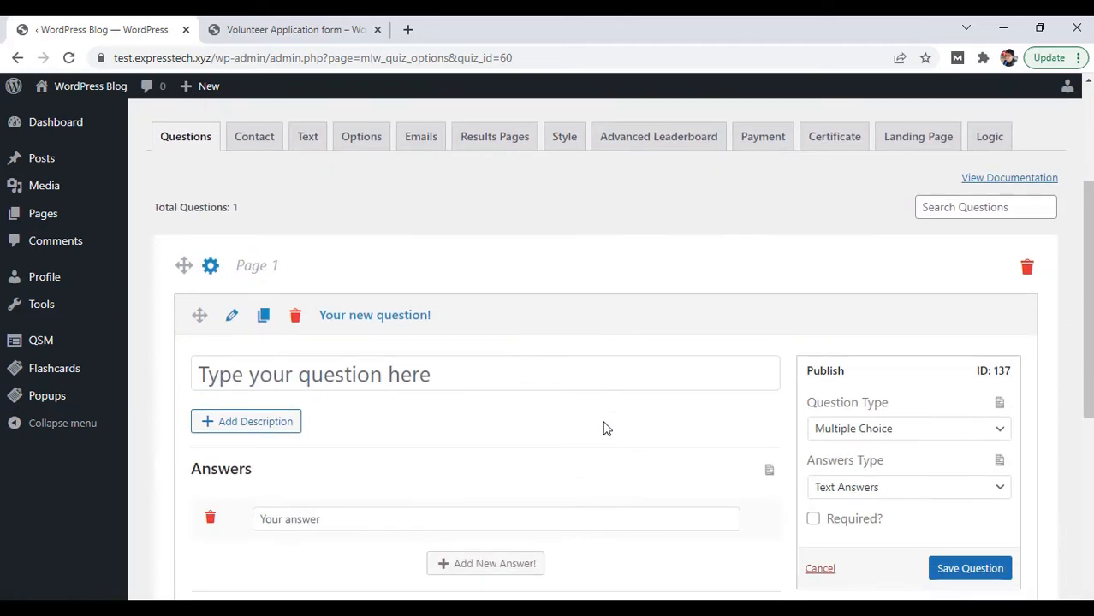
scroll(604, 428, down, 1)
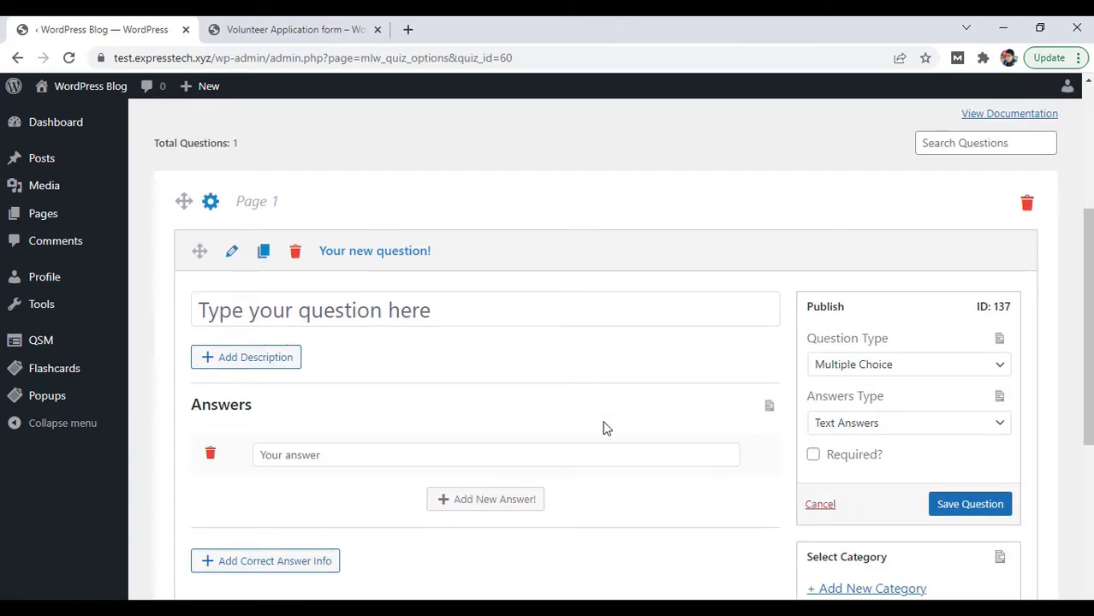
click(334, 306)
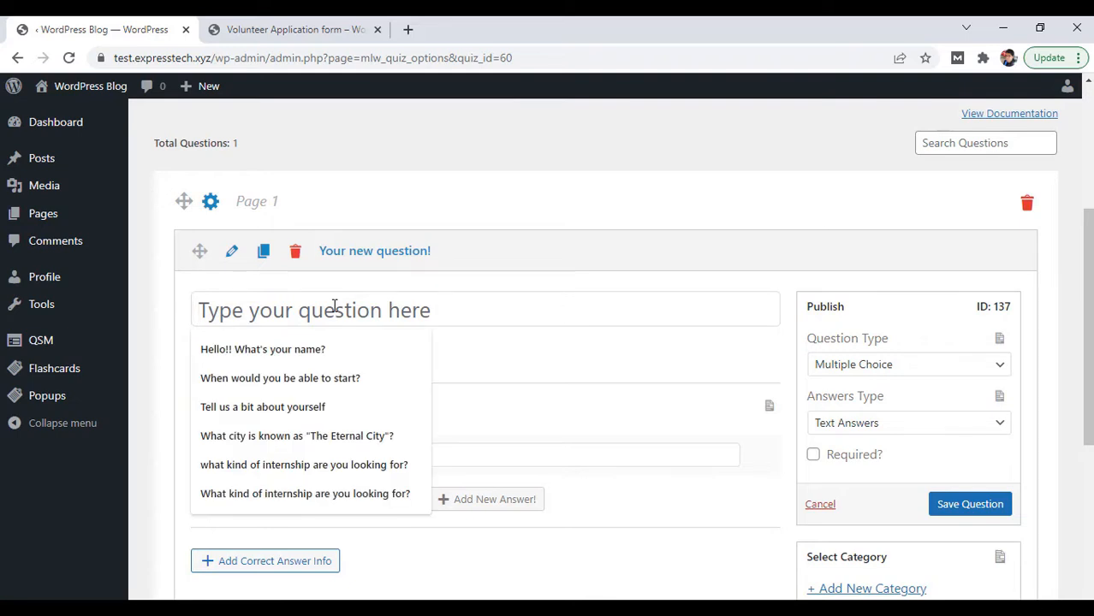
text(W)
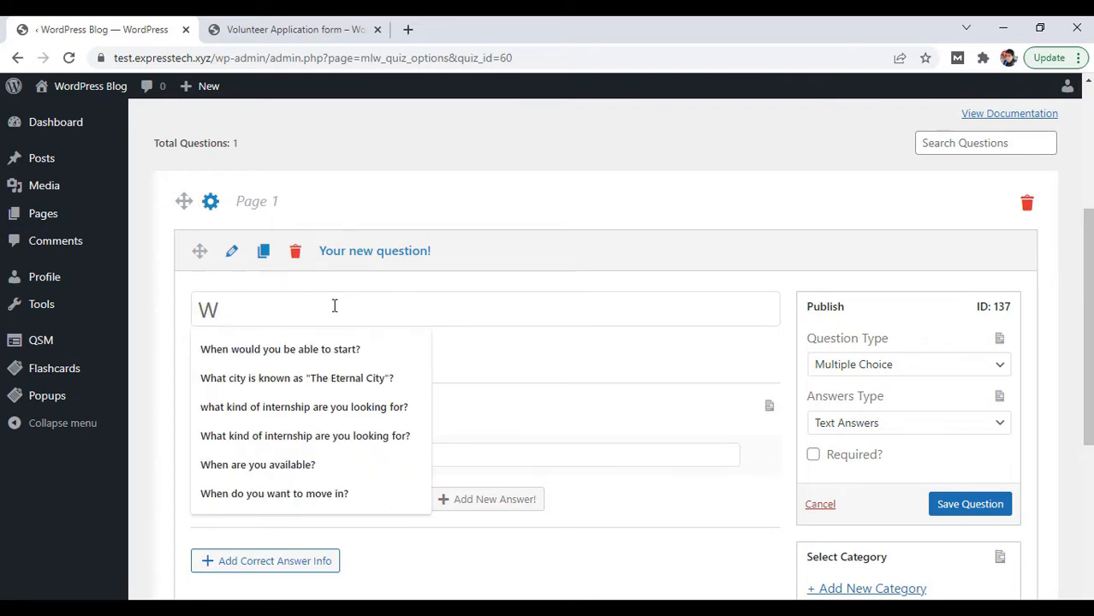
text(hich)
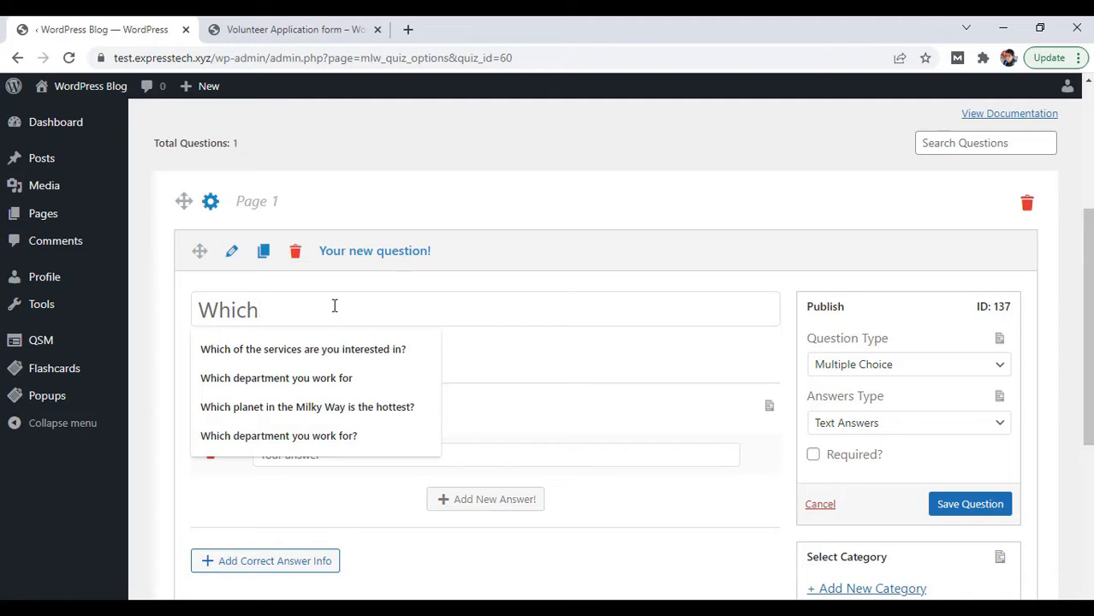
click(329, 377)
text(?)
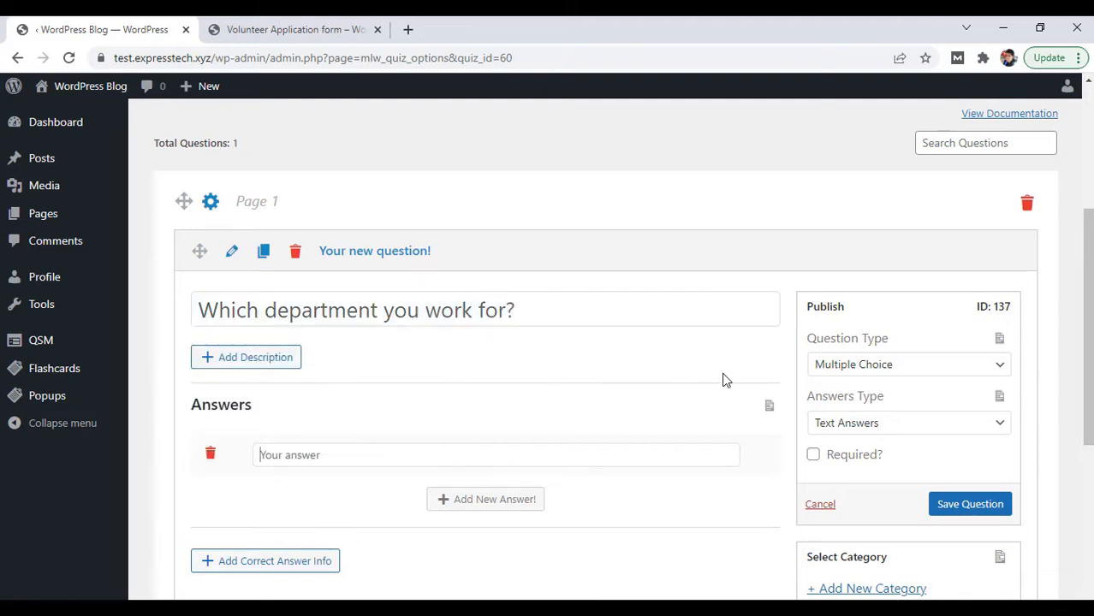
click(867, 370)
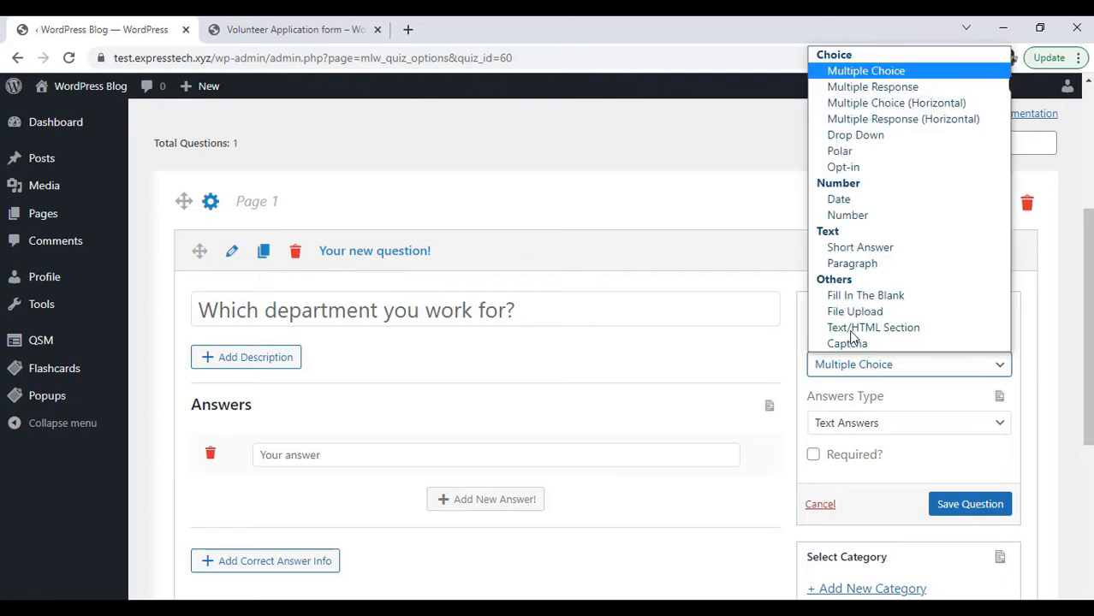
click(870, 73)
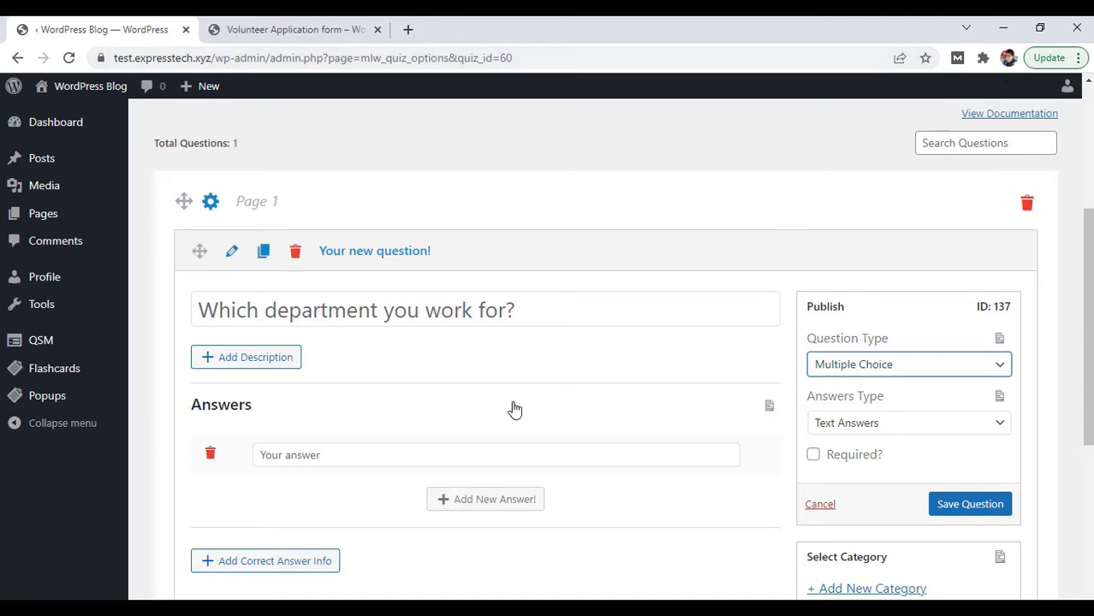
Enter Accounting and Human Resources as the first two answers of the department question.
click(335, 458)
text(Accounting)
scroll(369, 499, down, 1)
key(Return)
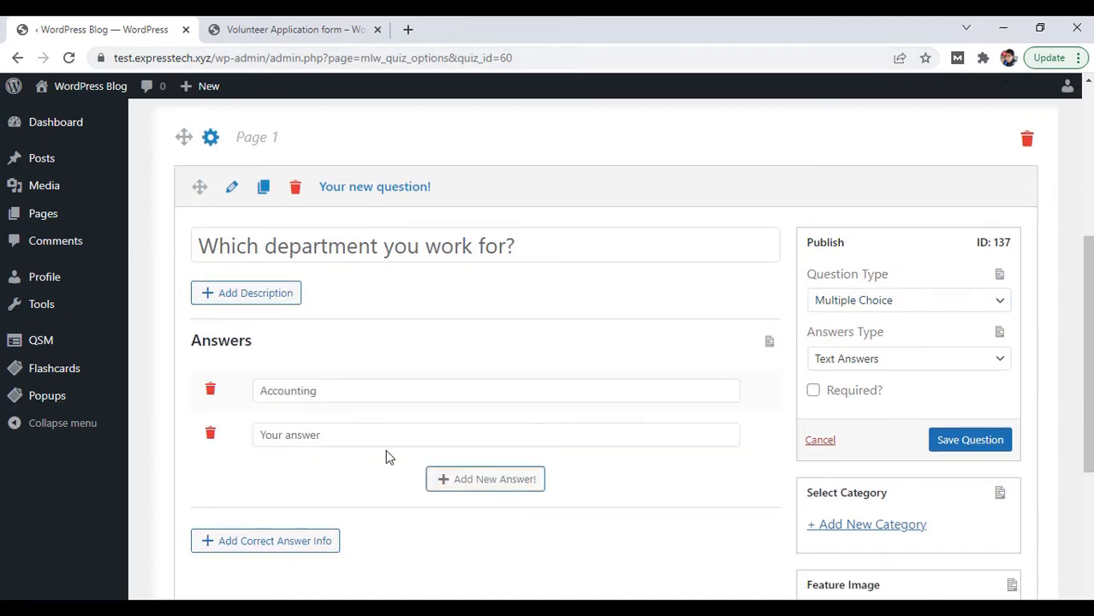
text(Human Resources)
Add Recruiting and Customer Service as the third and fourth answers, and save the department question.
click(445, 479)
click(385, 482)
text(R)
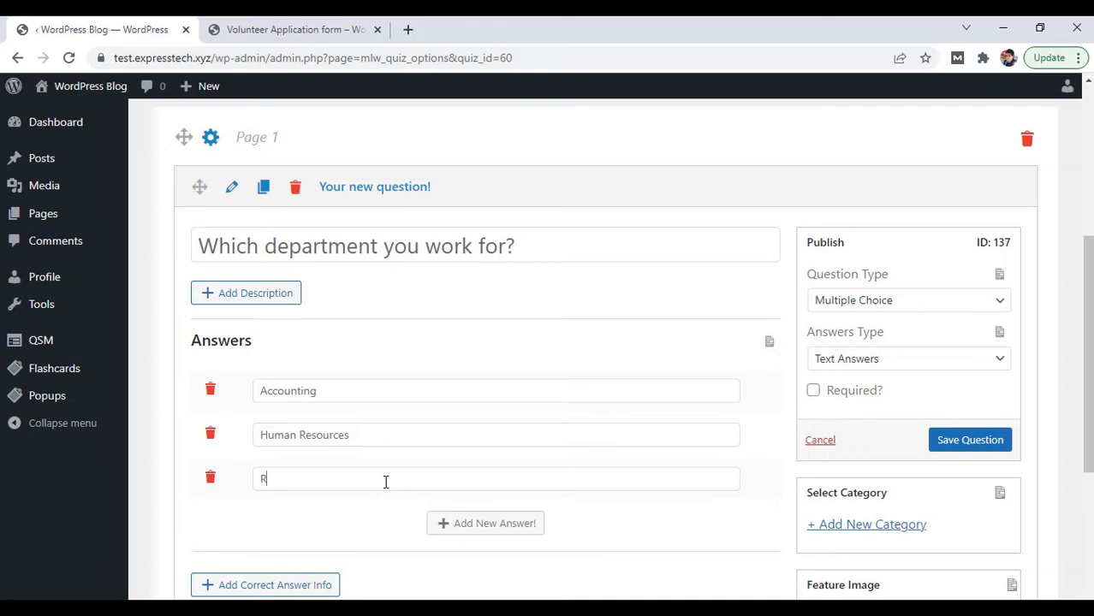
text(ecruiting)
click(473, 526)
click(403, 522)
text(Customer Ser)
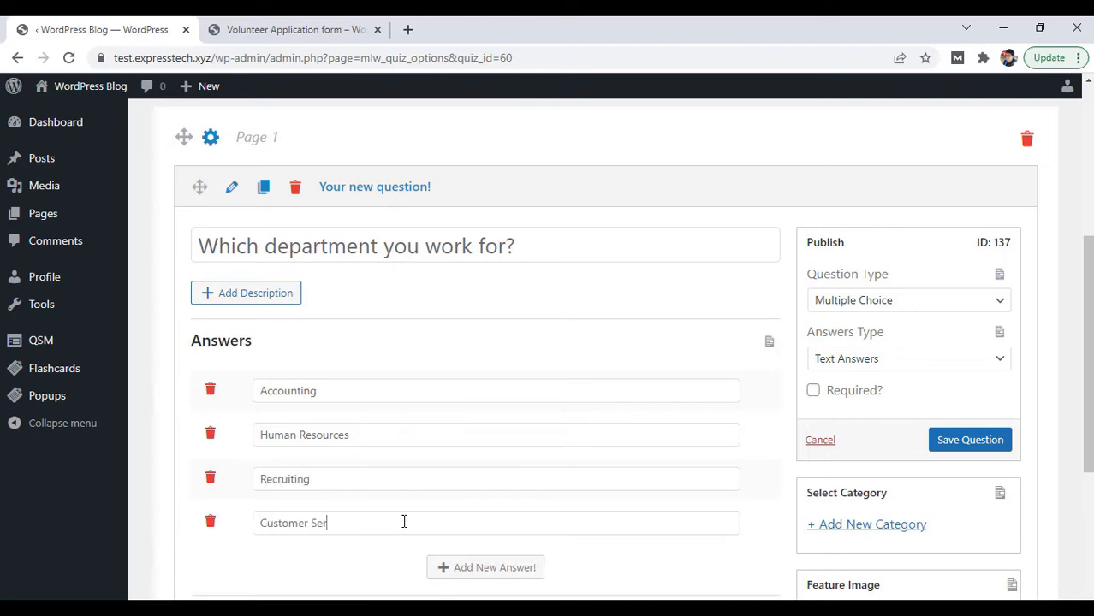
text(vice)
click(813, 392)
click(964, 443)
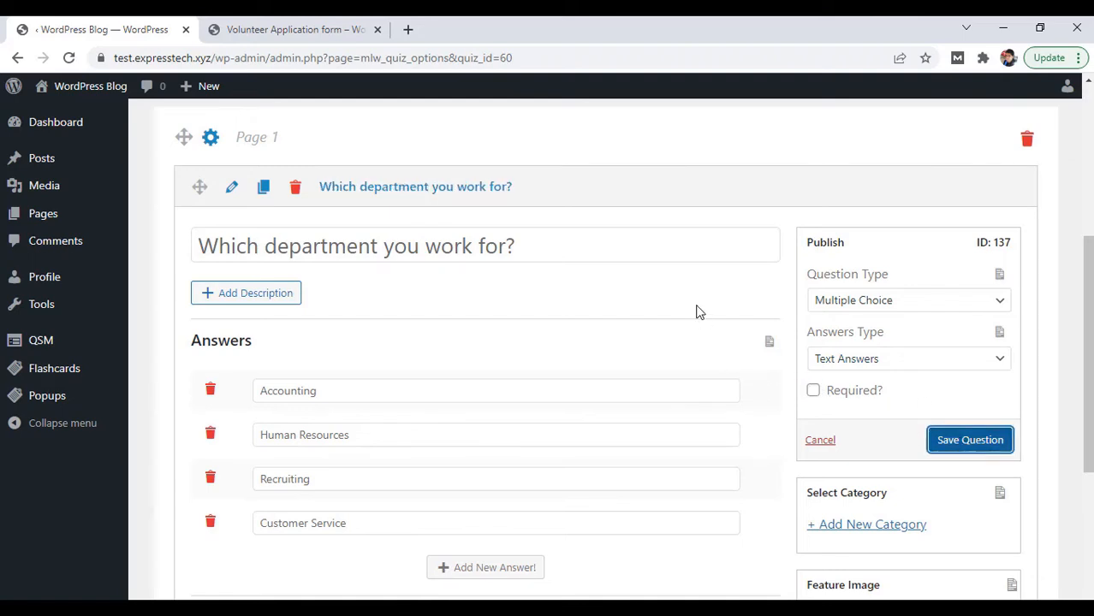
Create a second question with the text "How did you hear about us?" and set its question type to Drop Down.
scroll(698, 313, down, 1)
scroll(698, 313, down, 4)
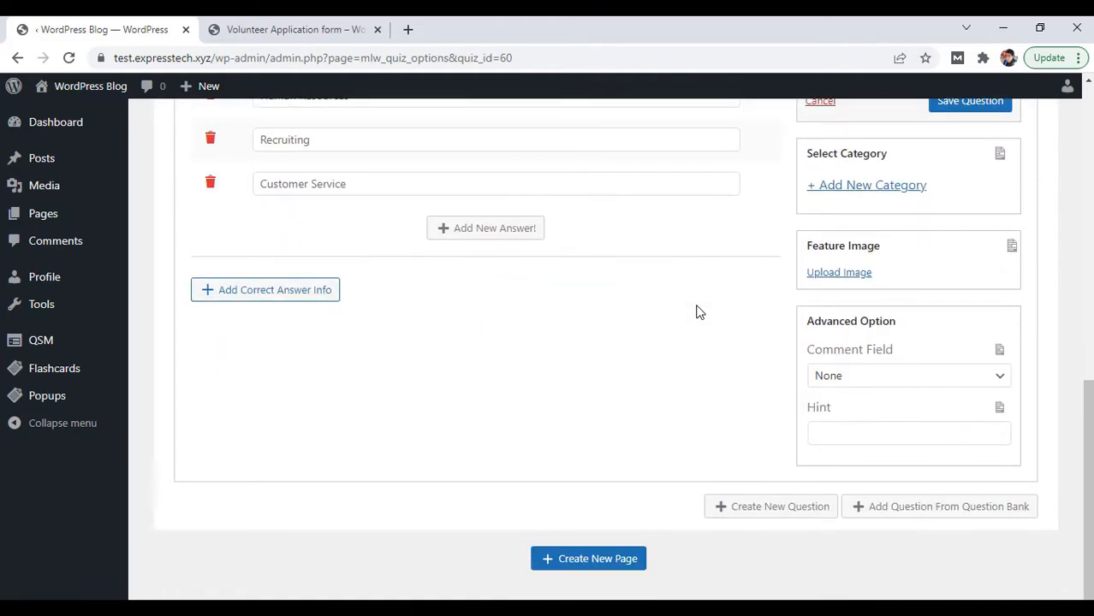
click(765, 507)
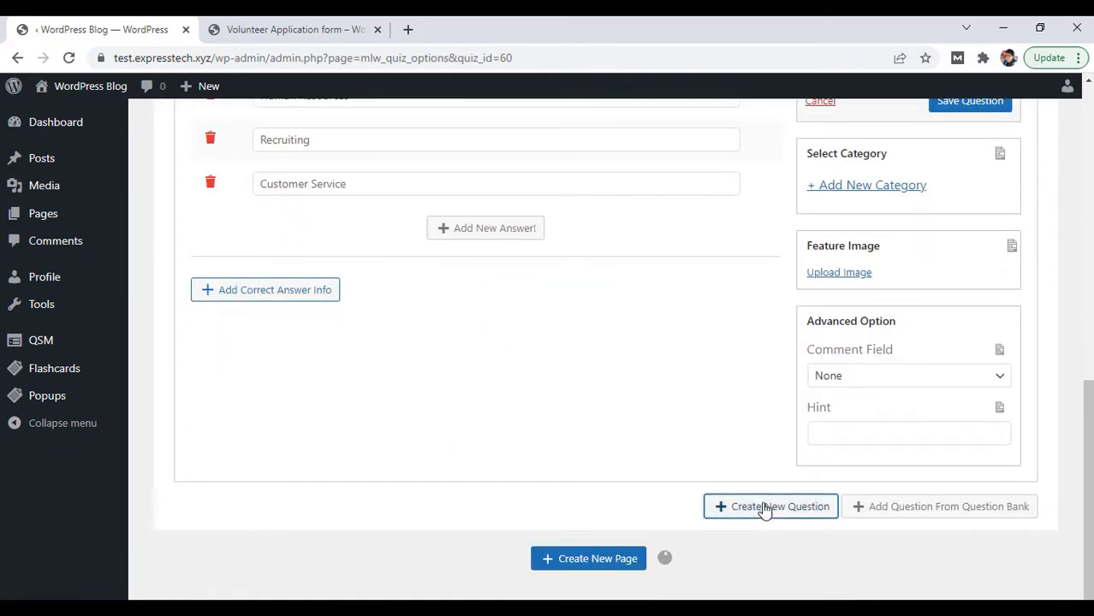
click(642, 347)
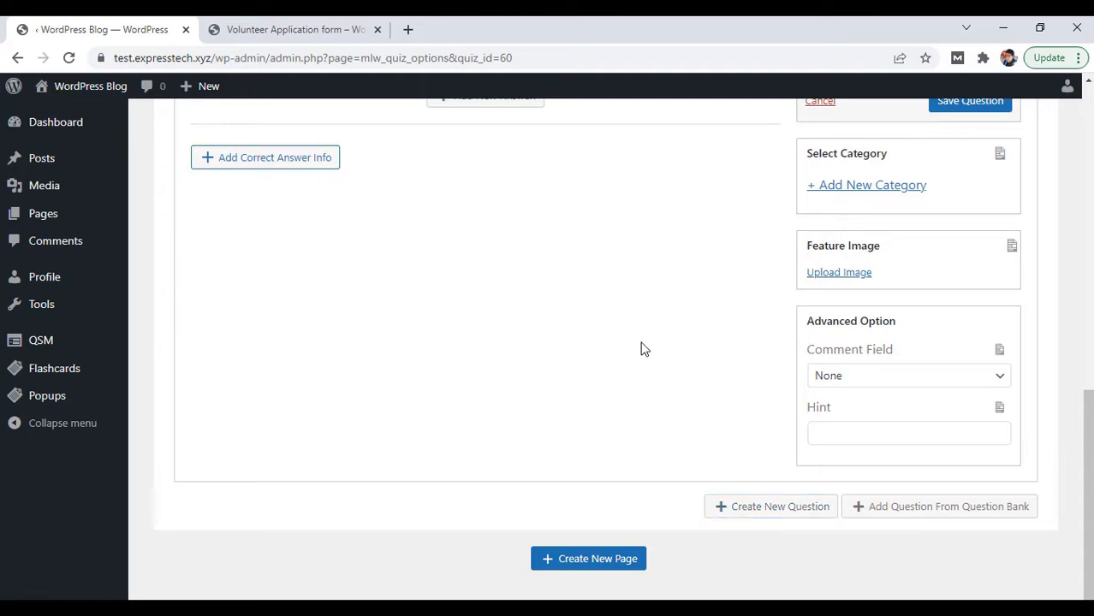
scroll(642, 347, up, 2)
scroll(642, 347, up, 4)
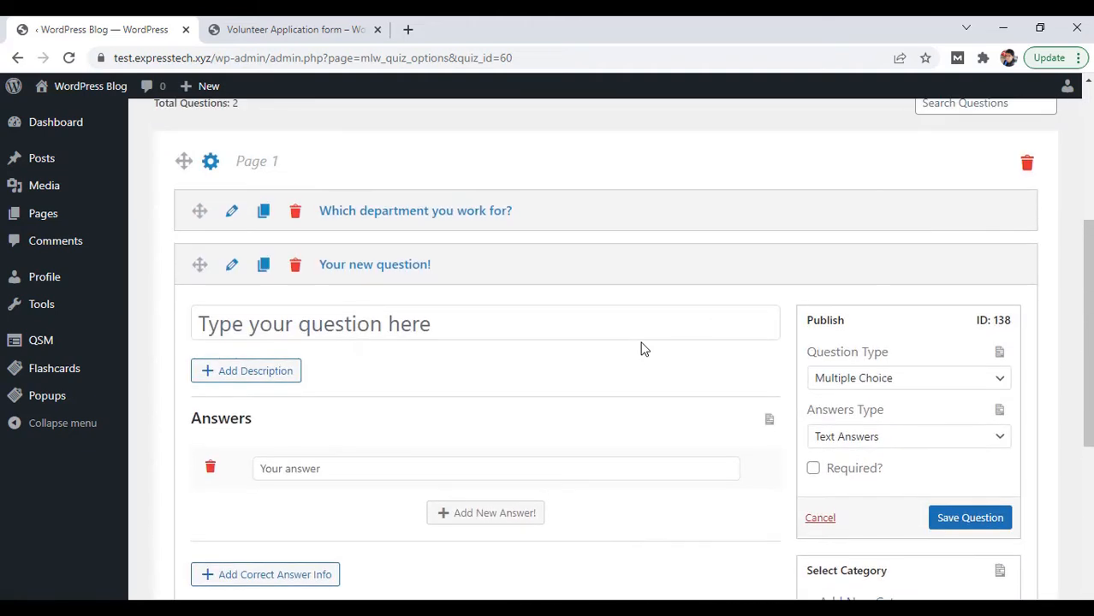
click(397, 326)
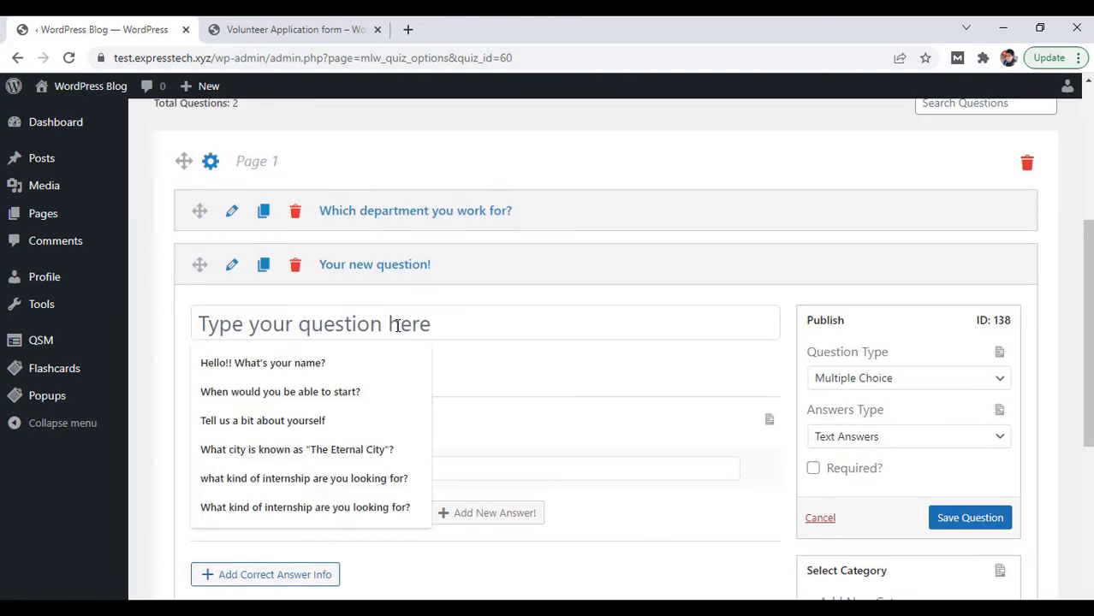
text(H)
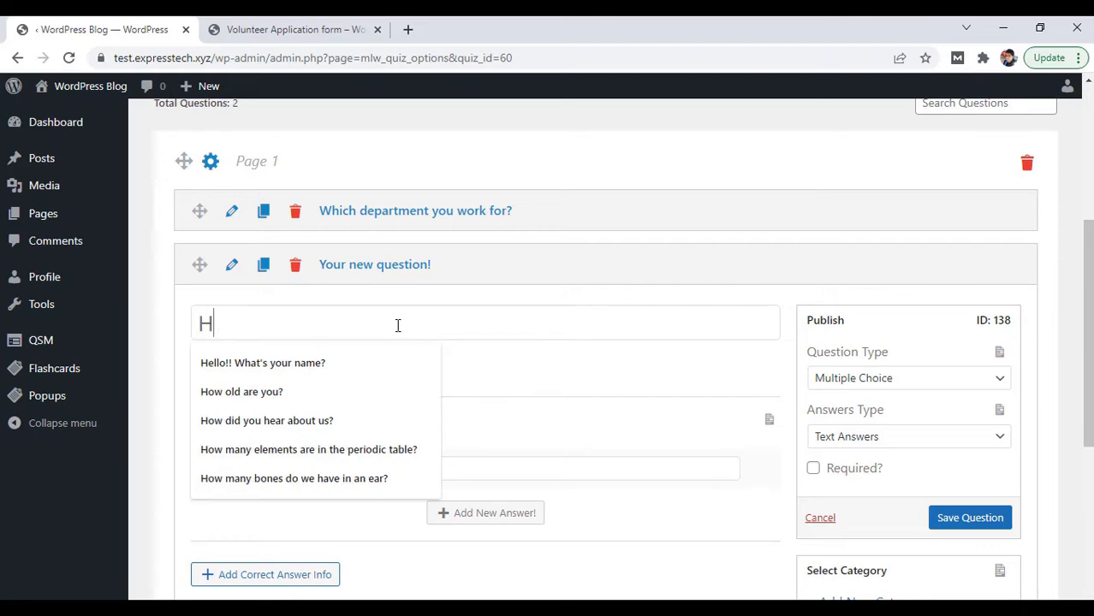
click(345, 417)
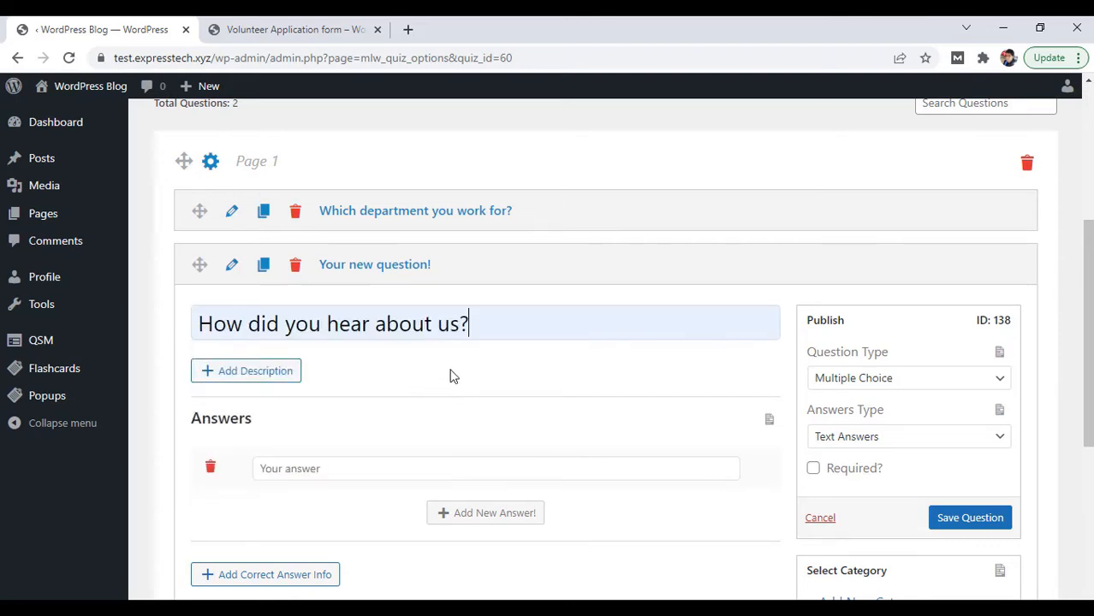
click(821, 377)
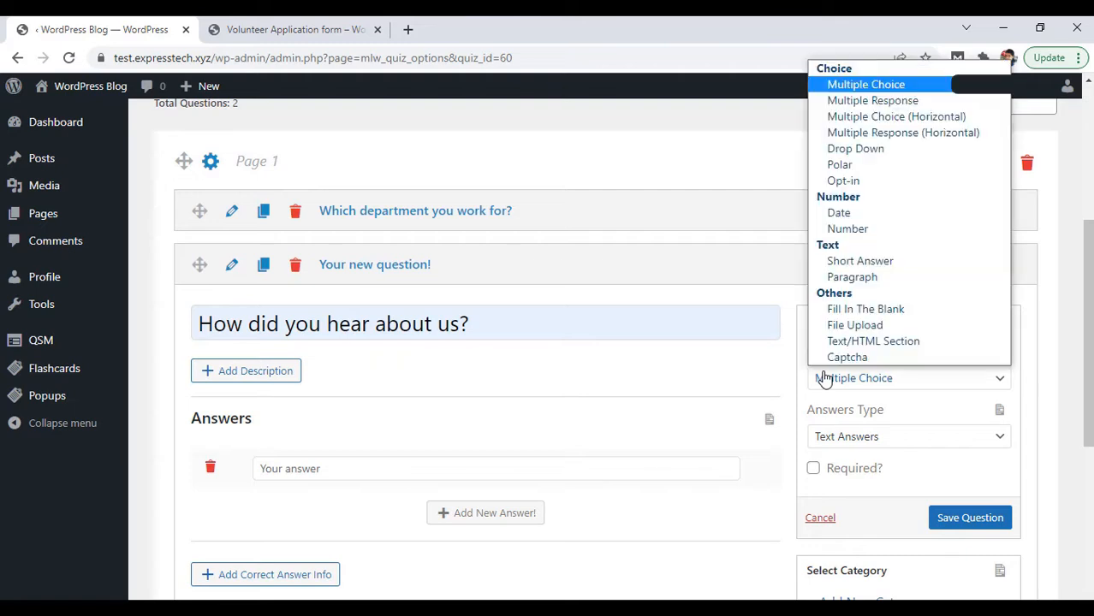
click(842, 149)
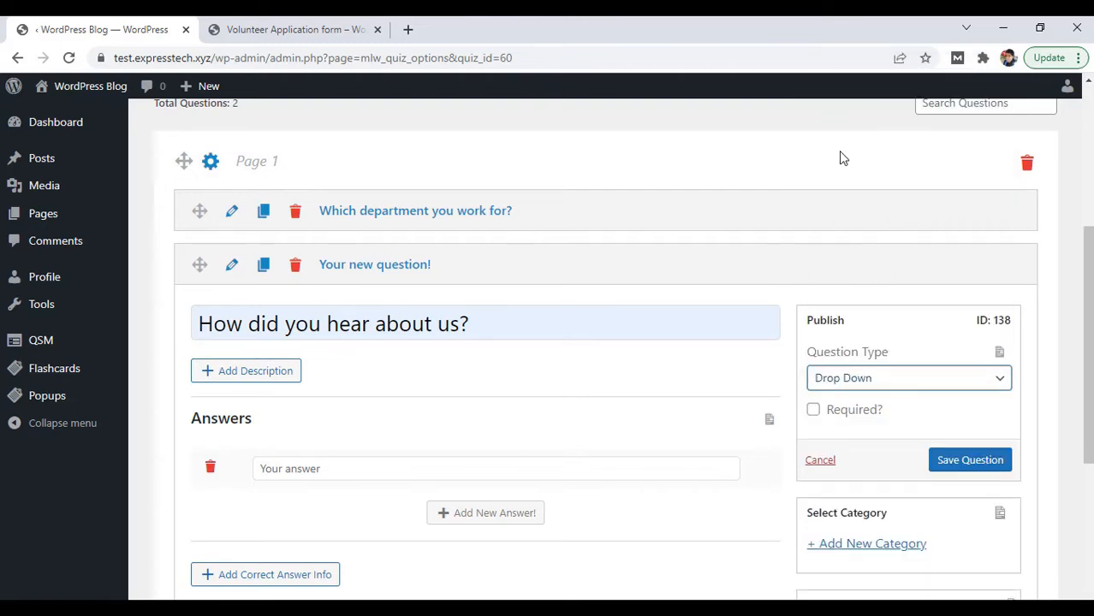
Enter Internet, Magazine and Newspaper as the answers of the drop-down question, and save it as required.
click(343, 466)
text(Internet)
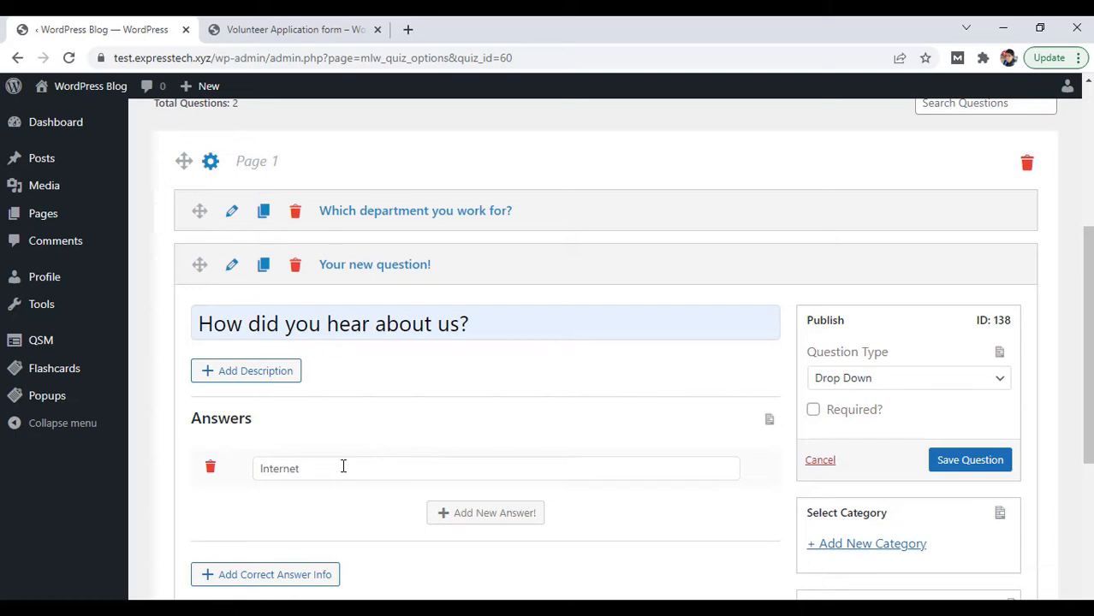
click(462, 513)
click(435, 513)
text(Magazine)
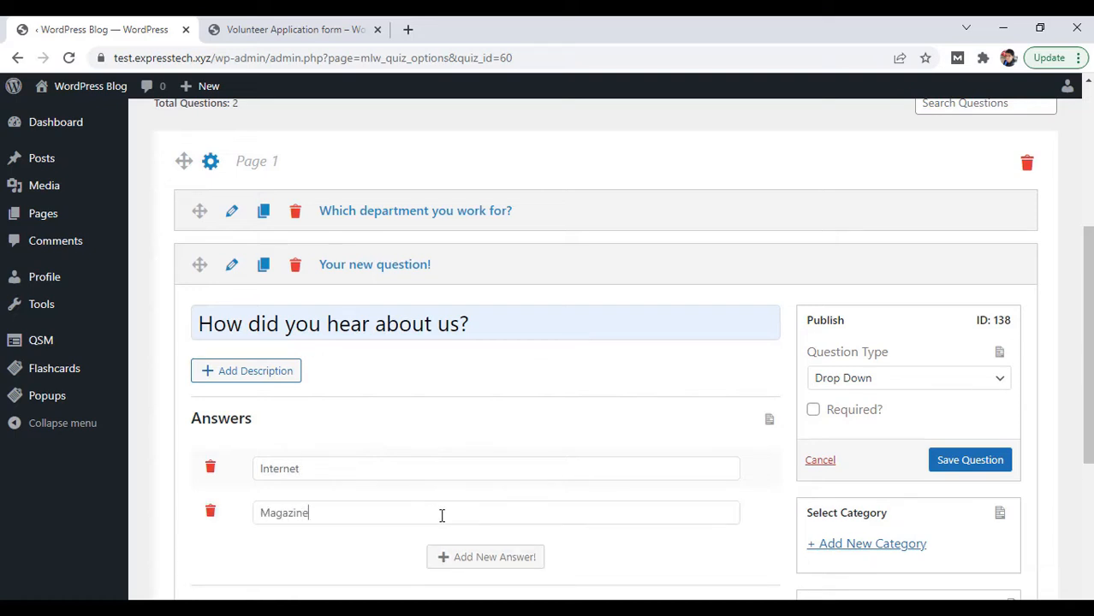
click(437, 557)
text(Newspaper)
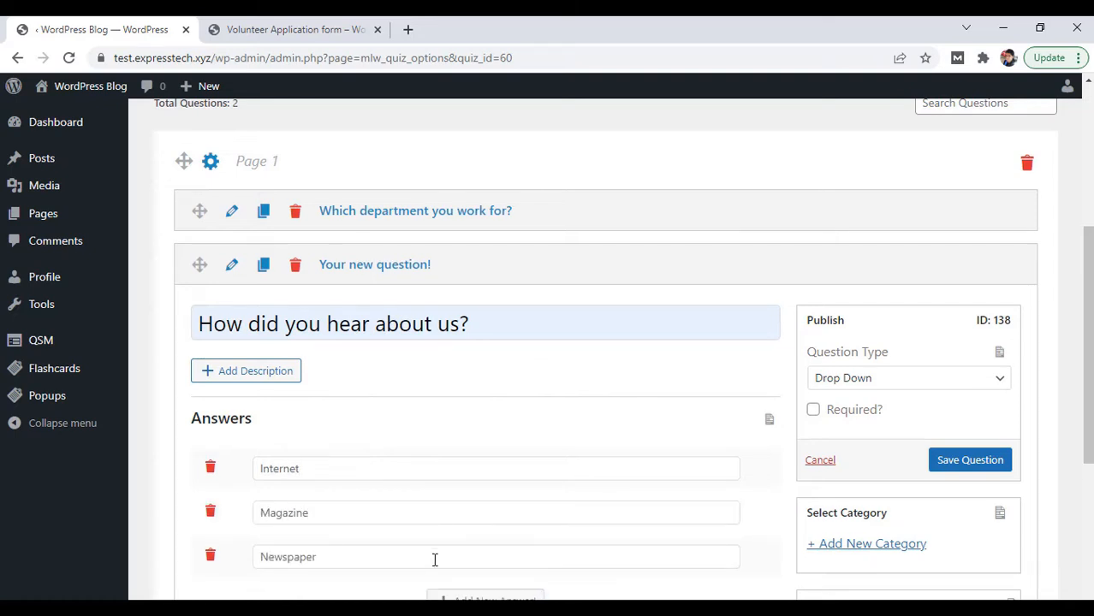
click(814, 411)
click(960, 463)
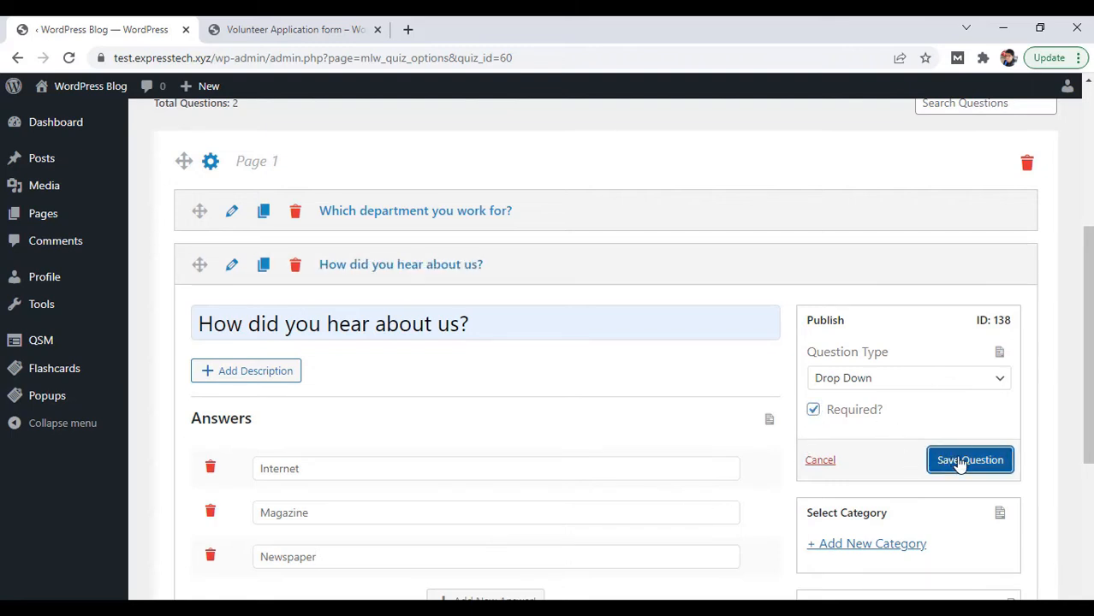
Create a third question with the text "Are you looking for the solution for yourself, your team or a client?".
scroll(698, 363, down, 3)
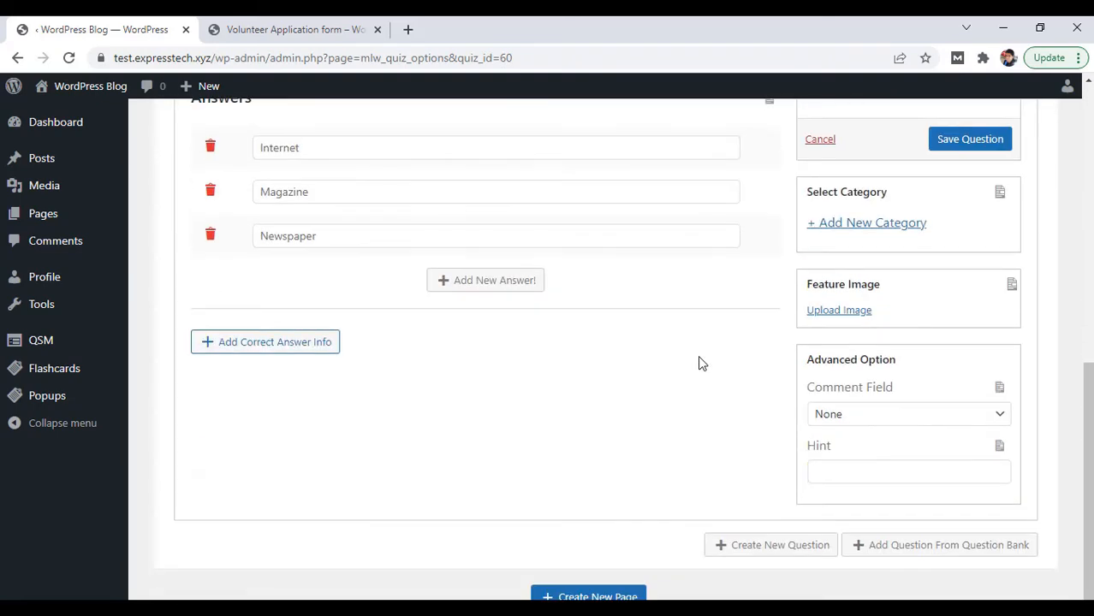
click(740, 512)
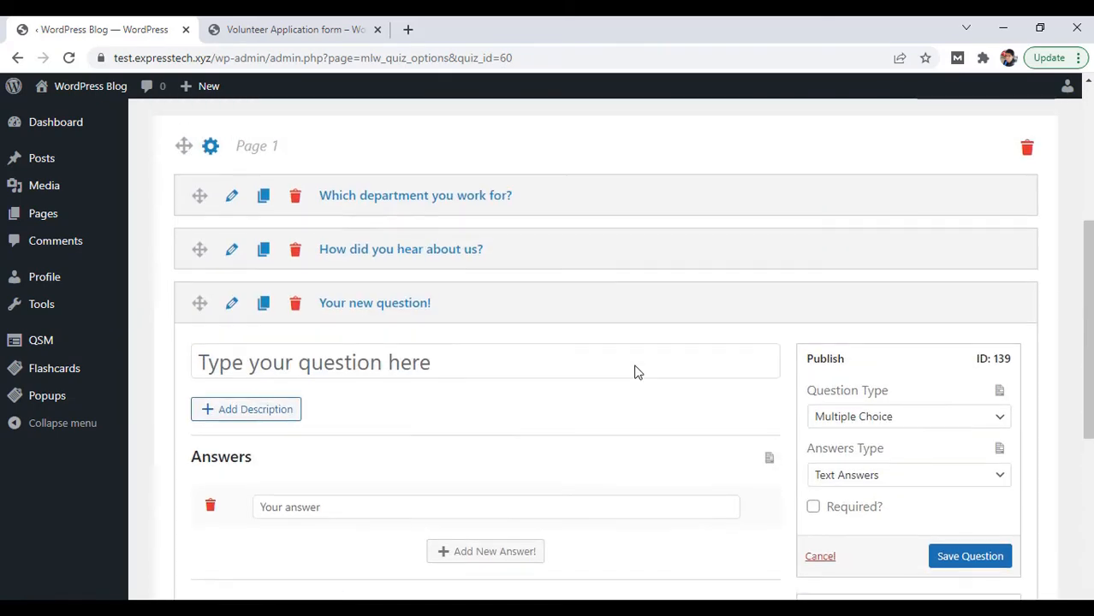
click(425, 362)
text(A)
click(458, 426)
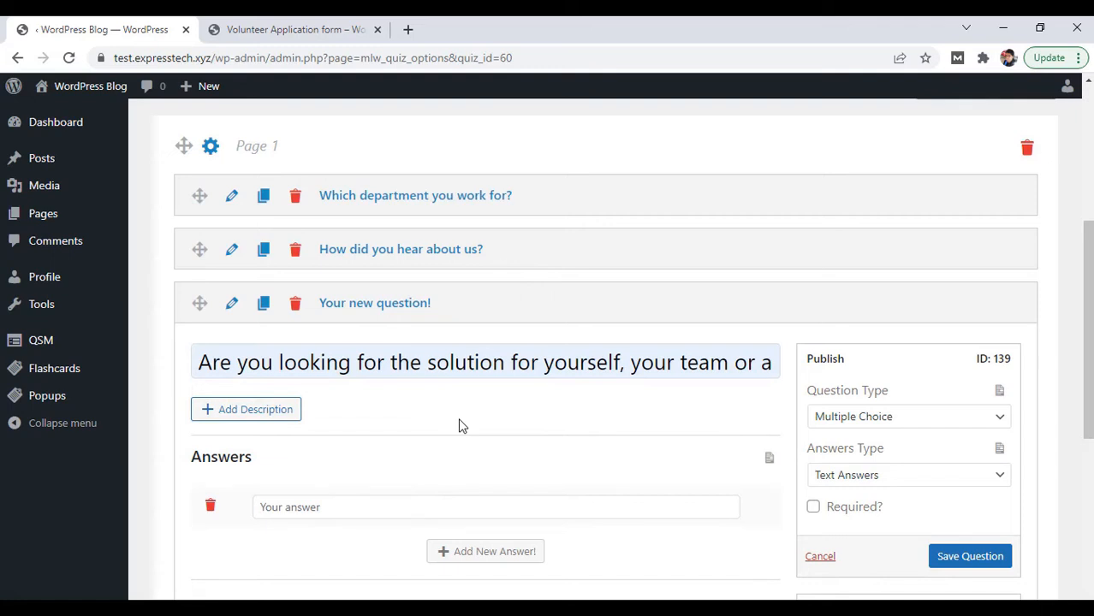
Set the third question's type to Short Answer and save it as required.
click(827, 426)
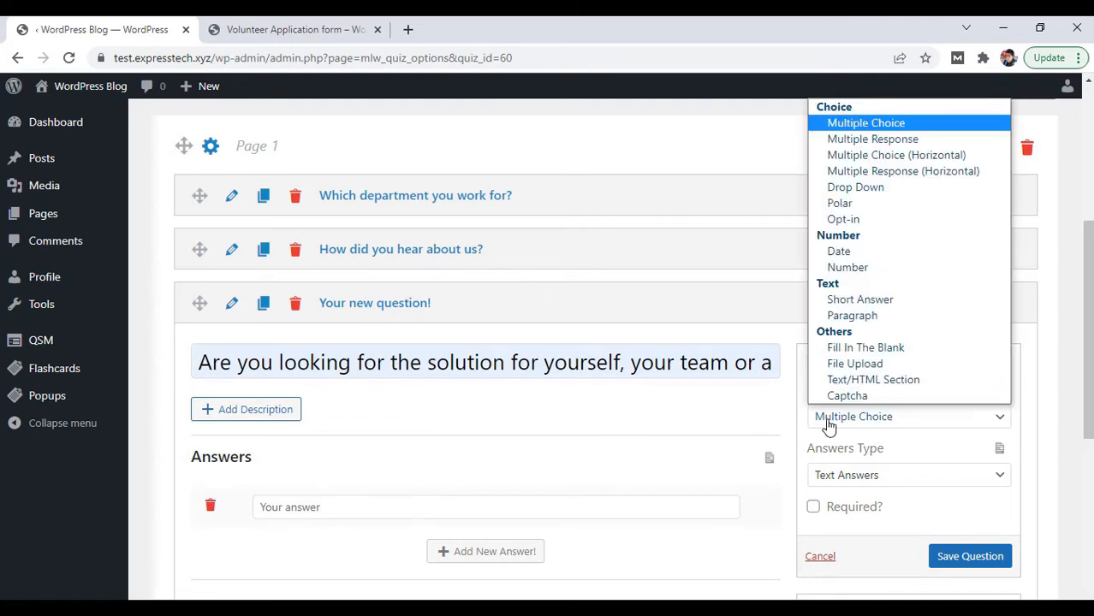
click(841, 303)
click(768, 410)
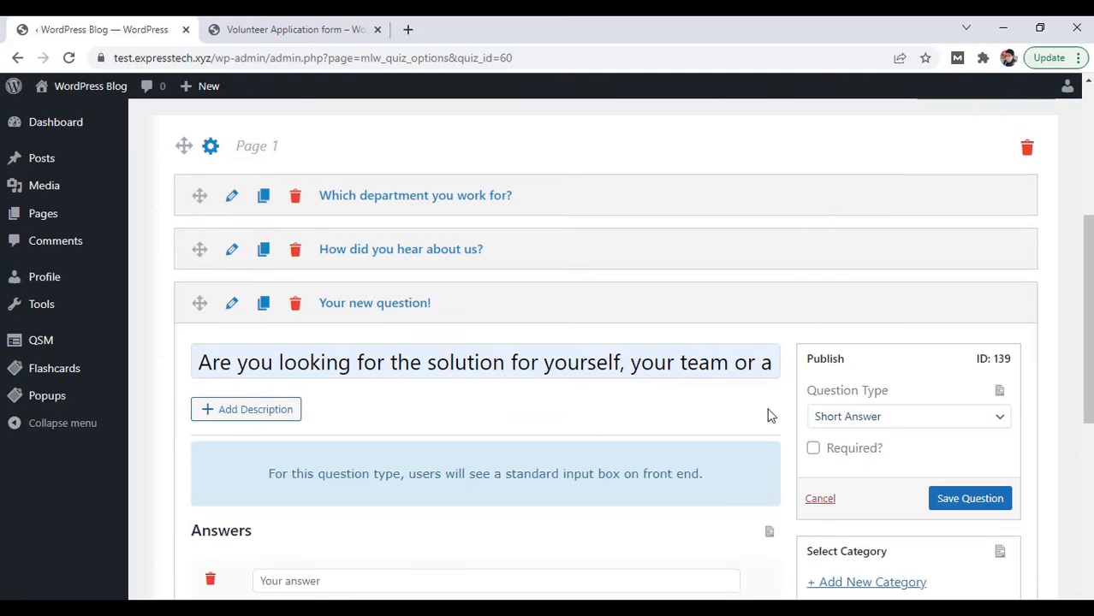
click(813, 448)
click(954, 501)
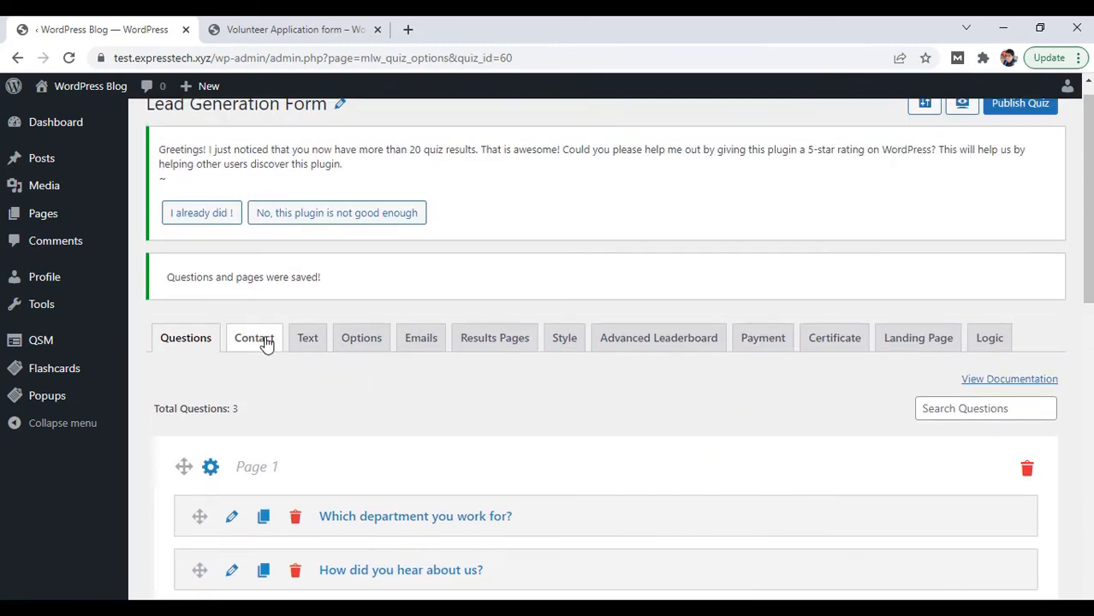
Add a required contact field of type Small Open Answer, labelled Full Name and used for Name.
click(265, 342)
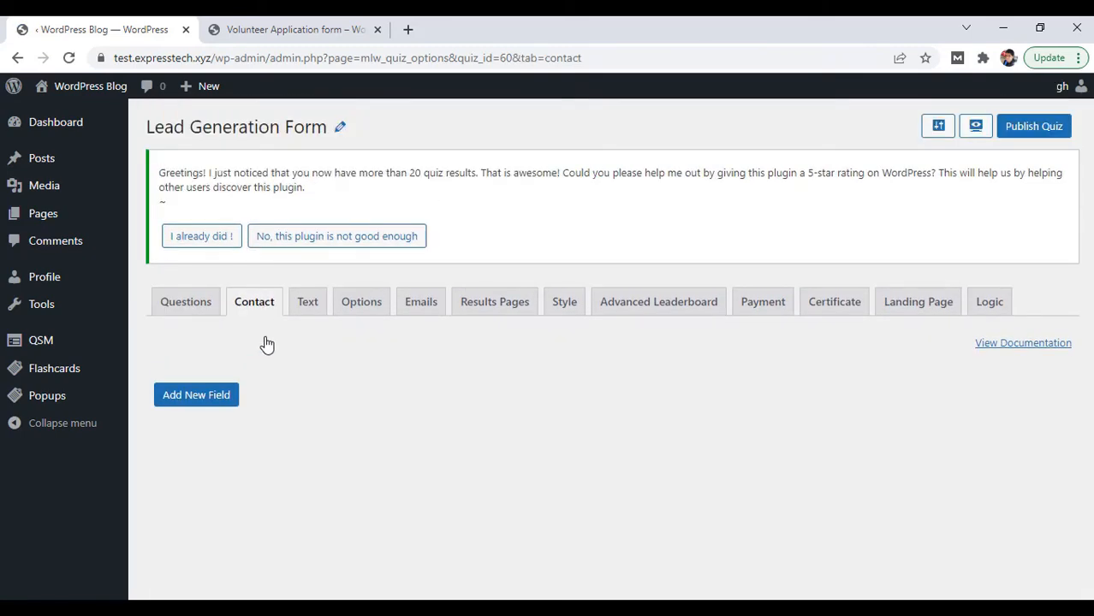
click(228, 393)
scroll(407, 384, down, 3)
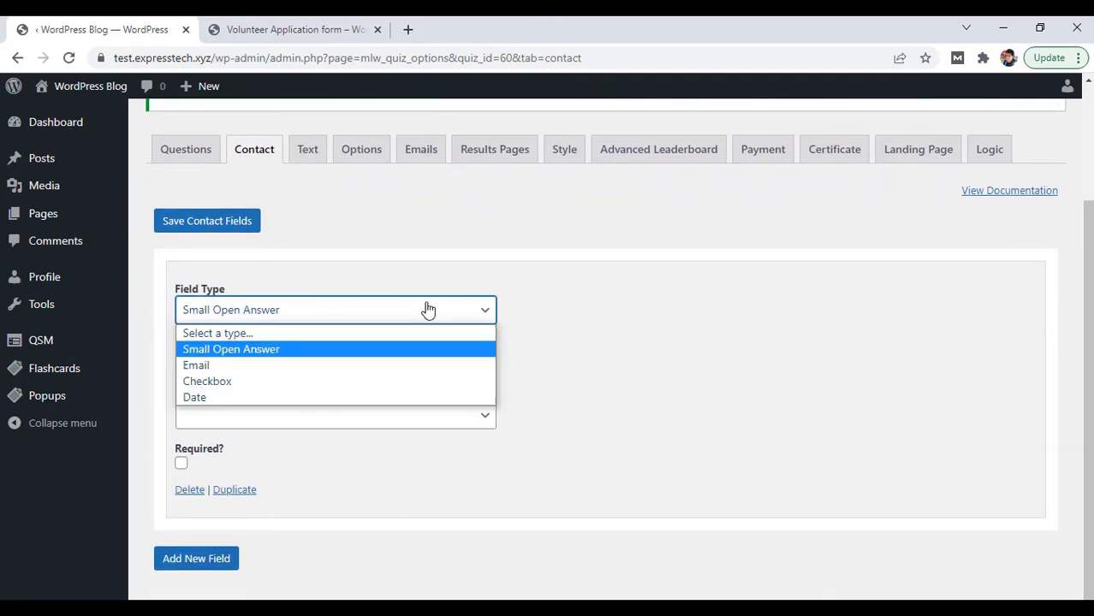
click(415, 353)
click(272, 373)
text(Full Name)
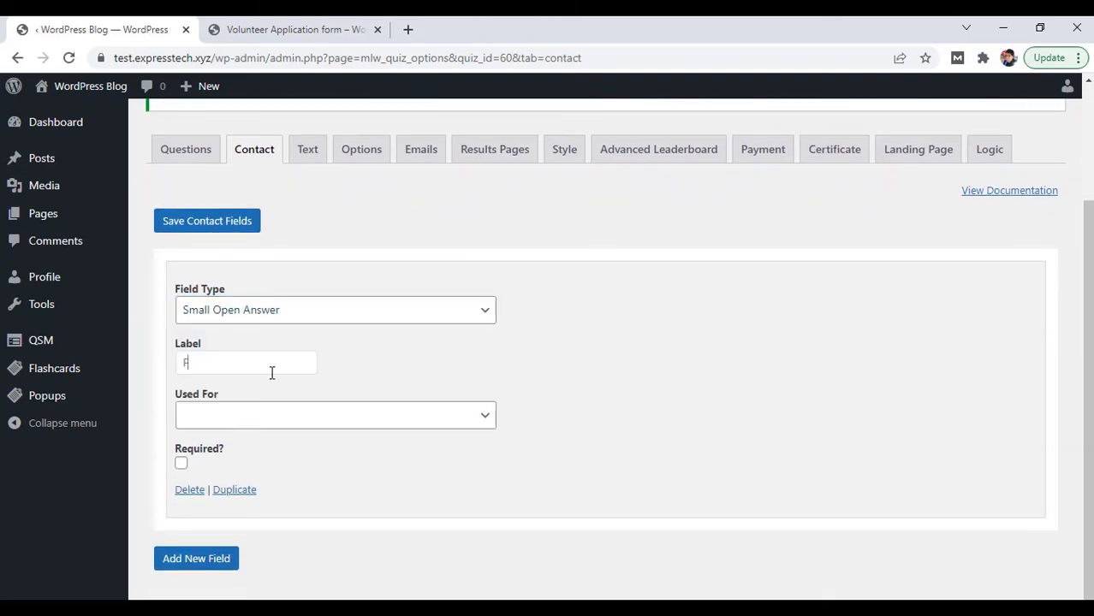
click(324, 411)
click(320, 453)
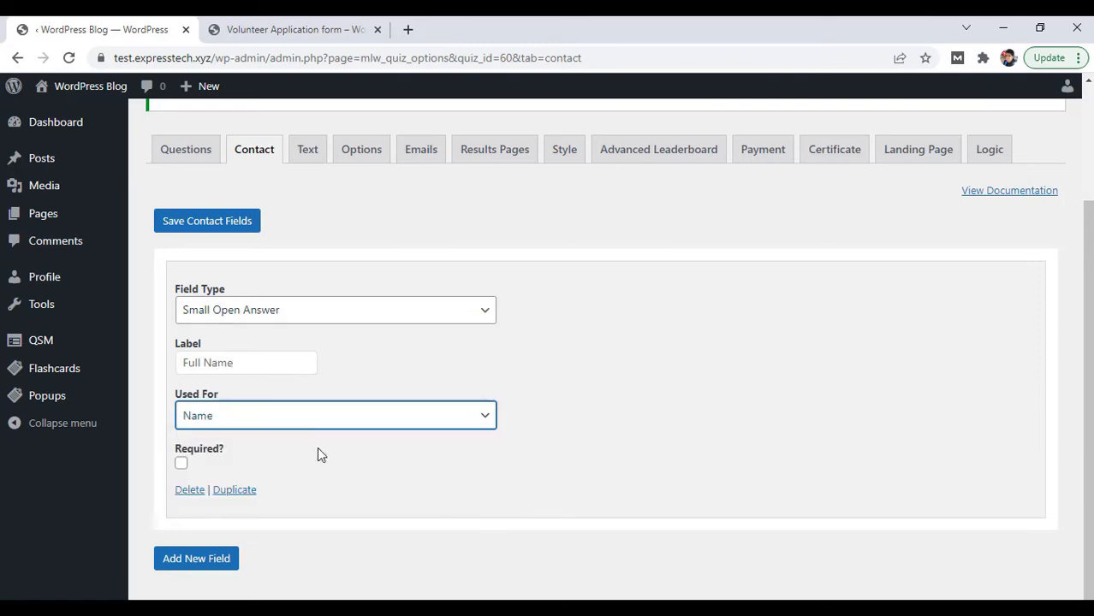
click(180, 464)
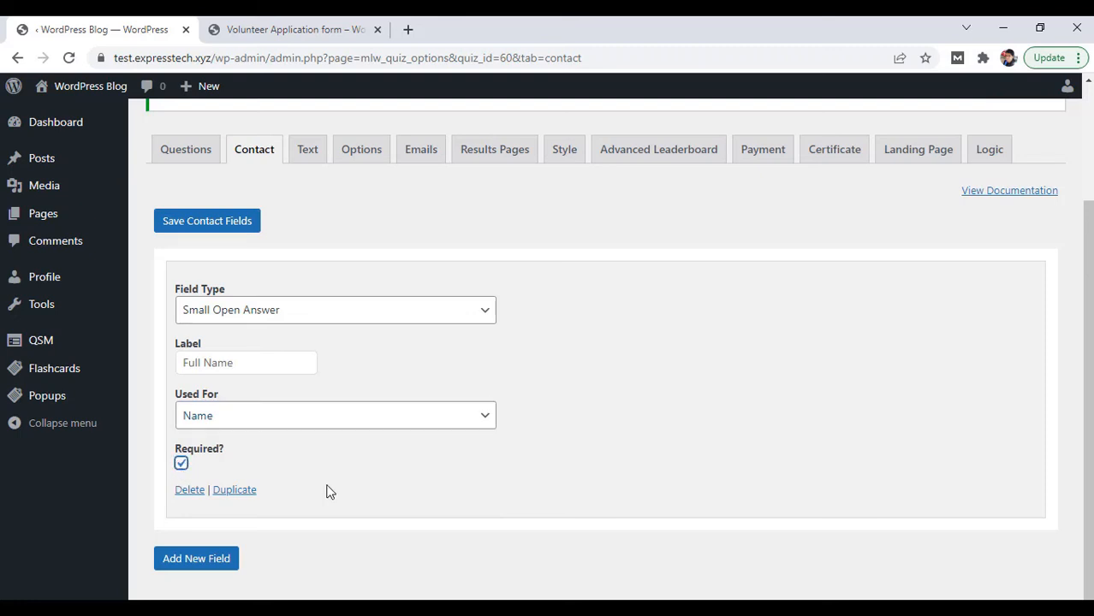
Add a required contact field of type Email, labelled Email Address and used for Email, and save the contact fields.
click(196, 558)
scroll(408, 482, down, 3)
click(429, 318)
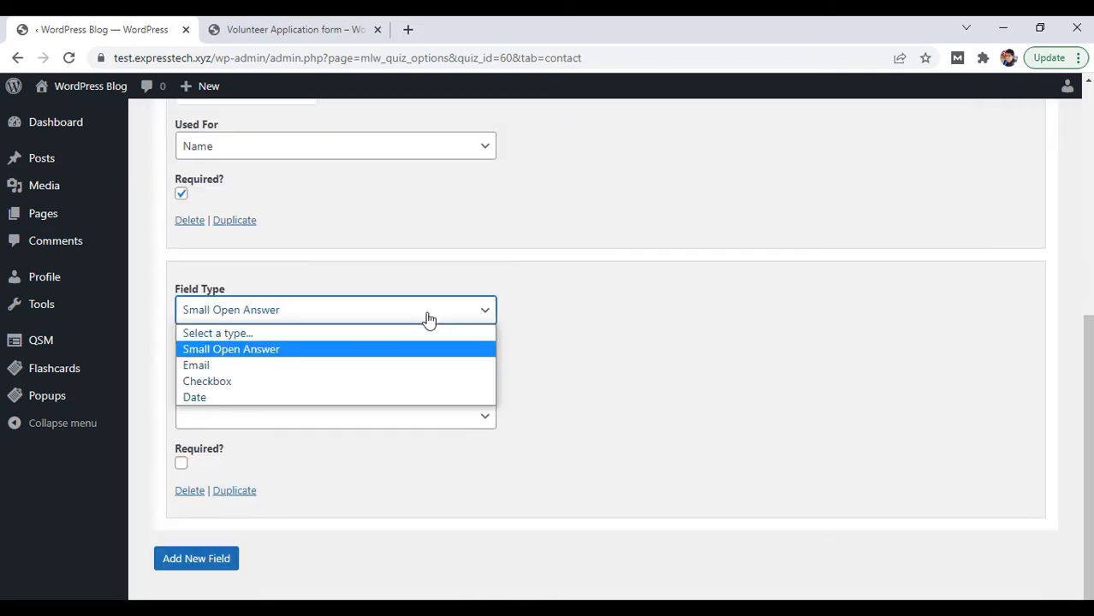
click(425, 366)
click(306, 361)
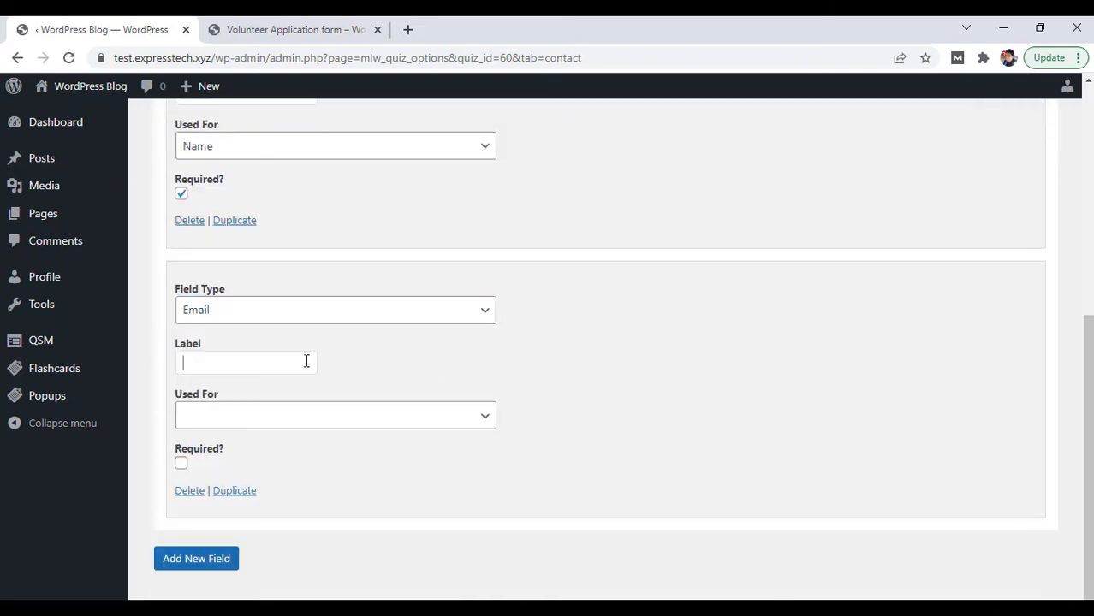
text(Email Address)
click(360, 418)
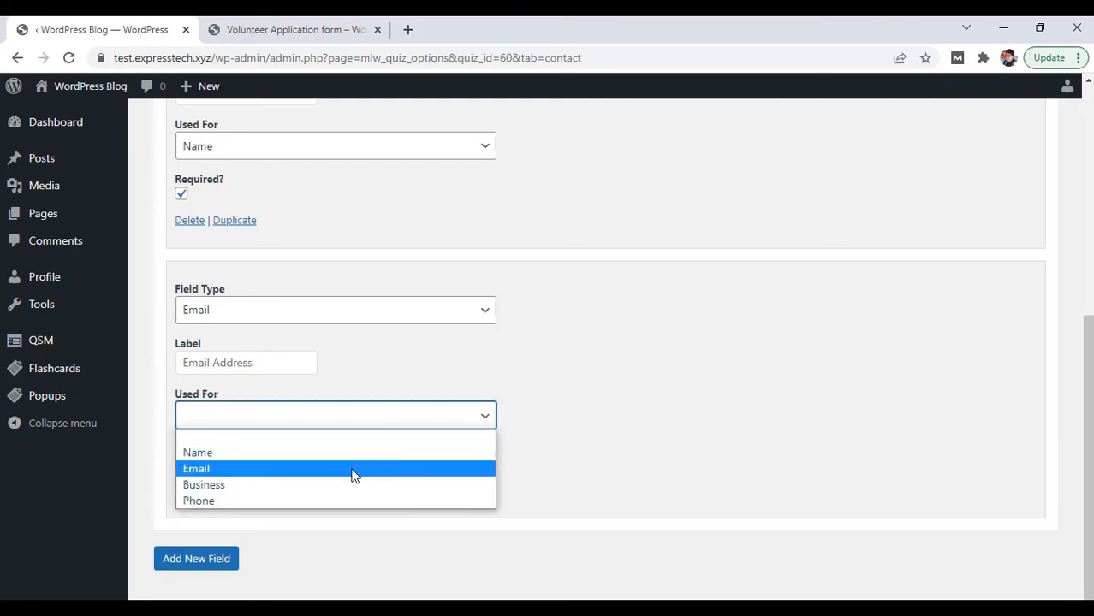
click(354, 469)
click(181, 463)
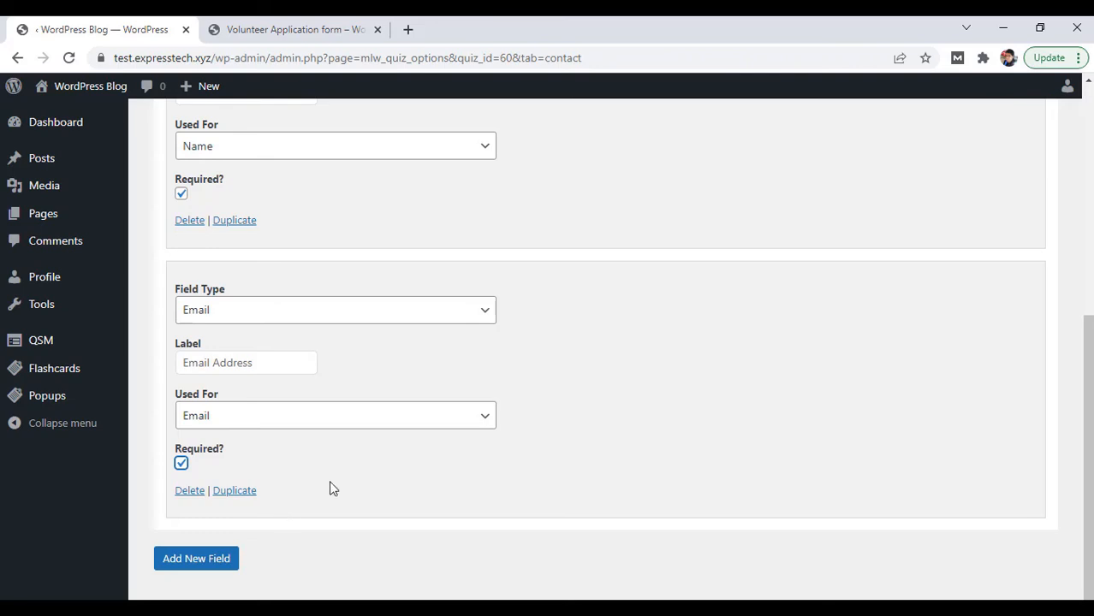
scroll(330, 486, up, 5)
click(224, 377)
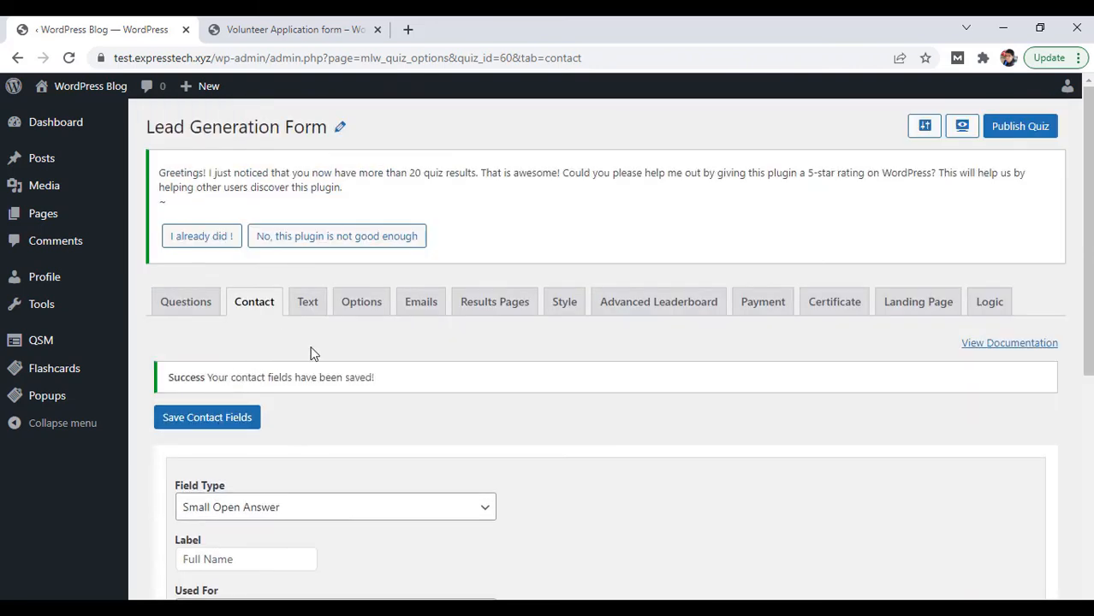
Preview the form and examine its contact fields, its questions and the choices of the hear-about-us question.
click(191, 303)
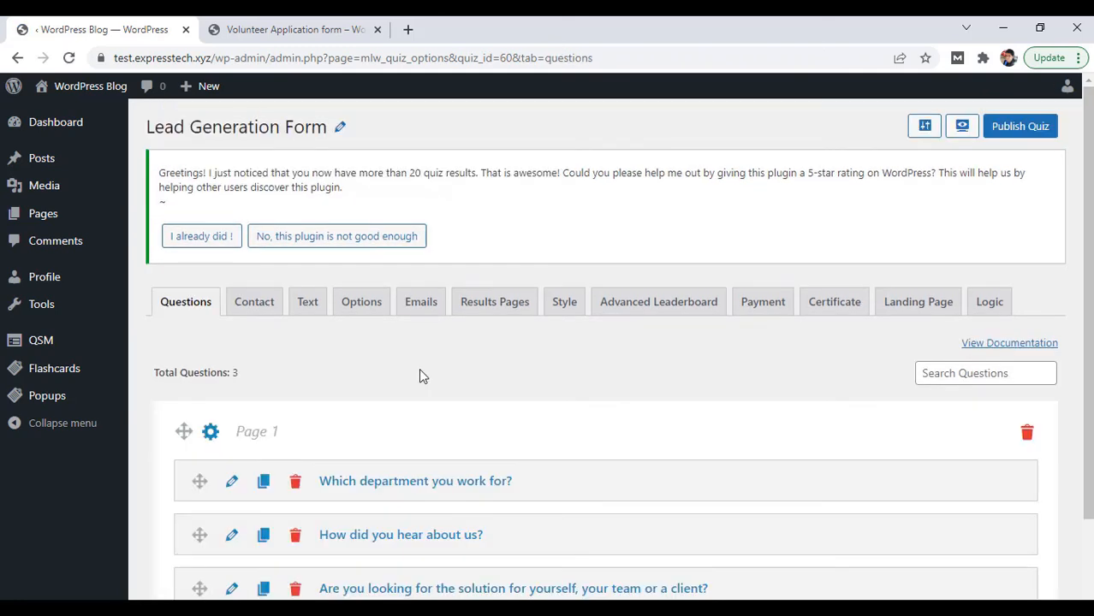
click(962, 127)
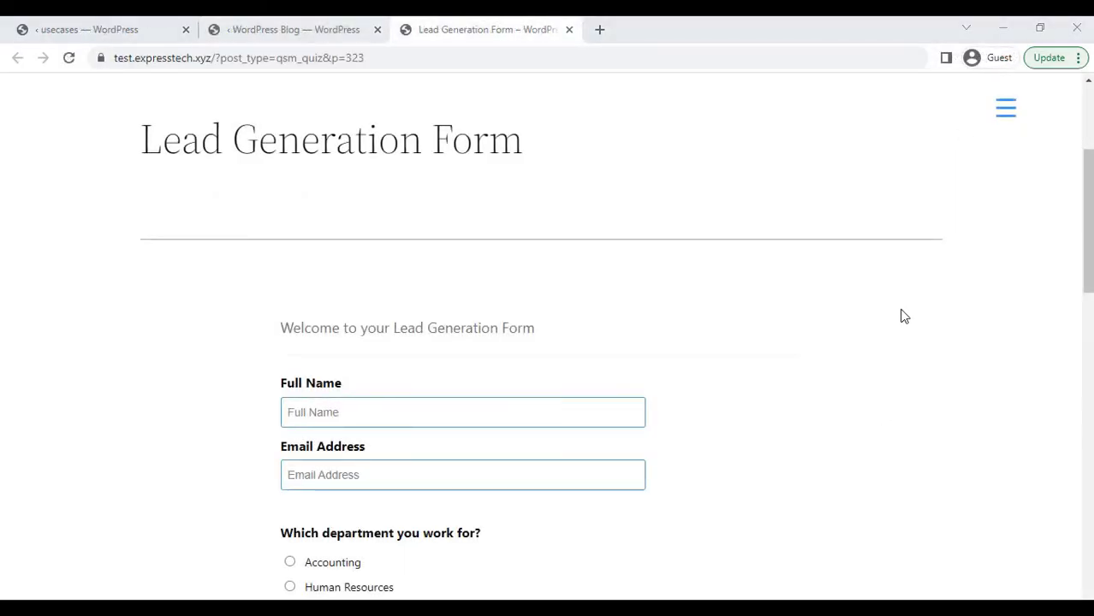
scroll(548, 343, down, 3)
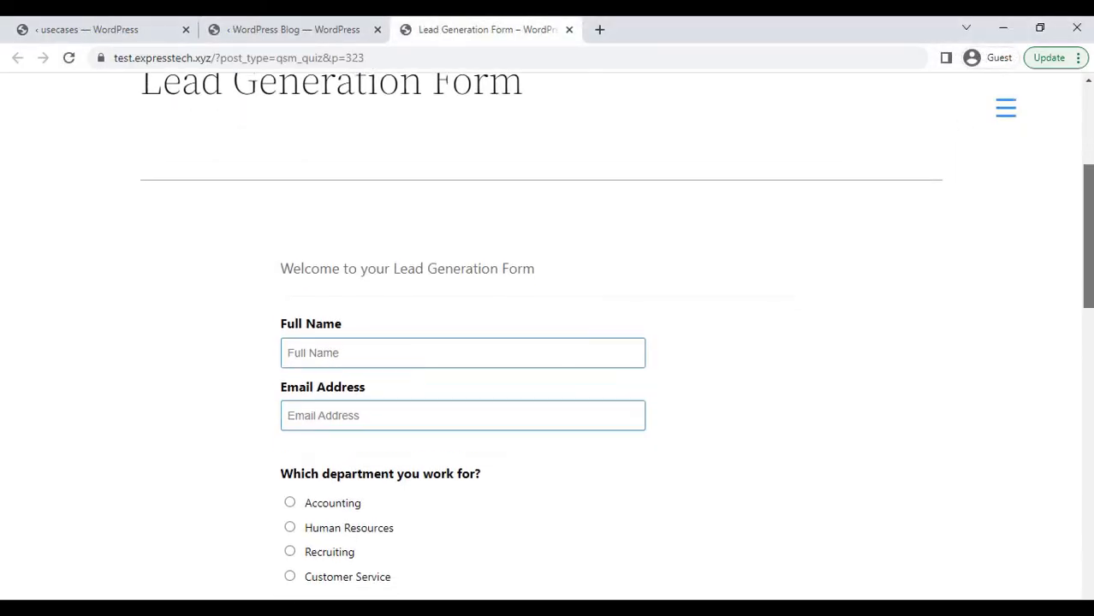
scroll(548, 342, down, 2)
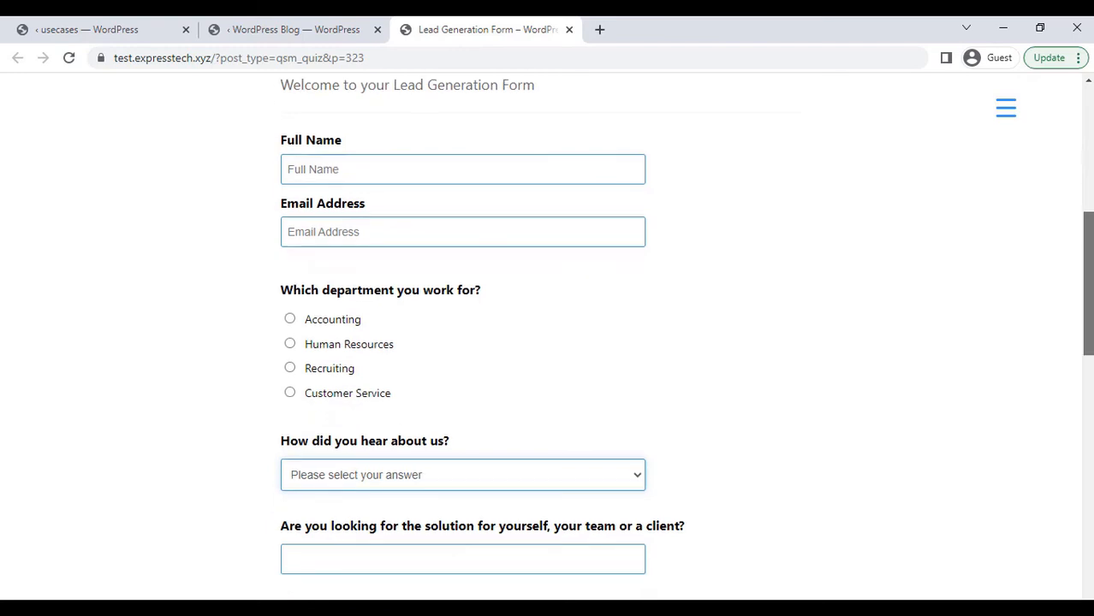
scroll(548, 343, down, 1)
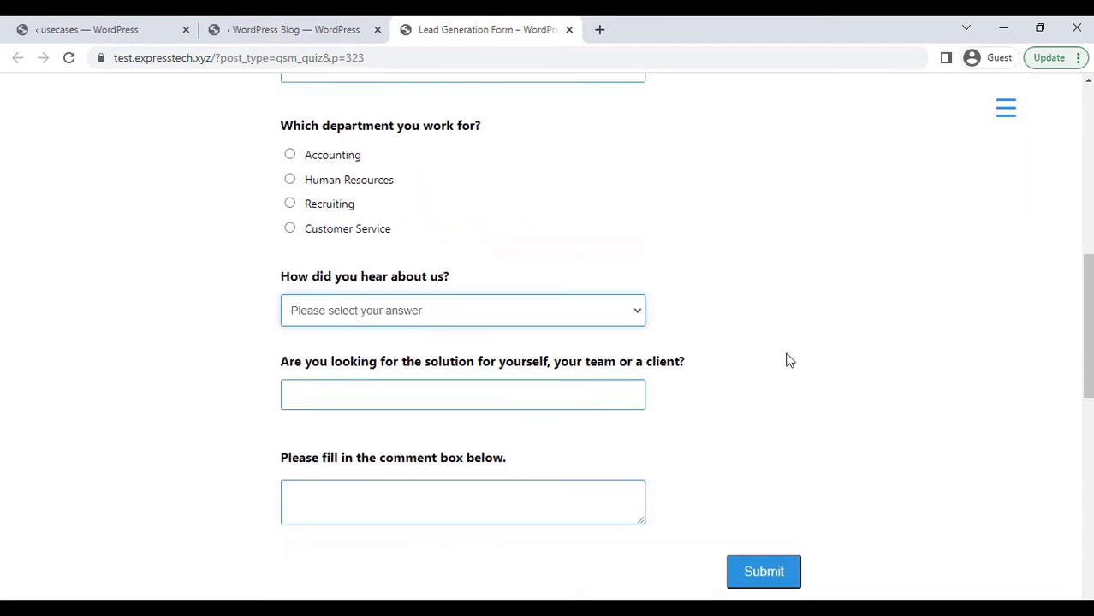
click(643, 314)
click(644, 315)
scroll(644, 315, up, 1)
scroll(548, 342, up, 3)
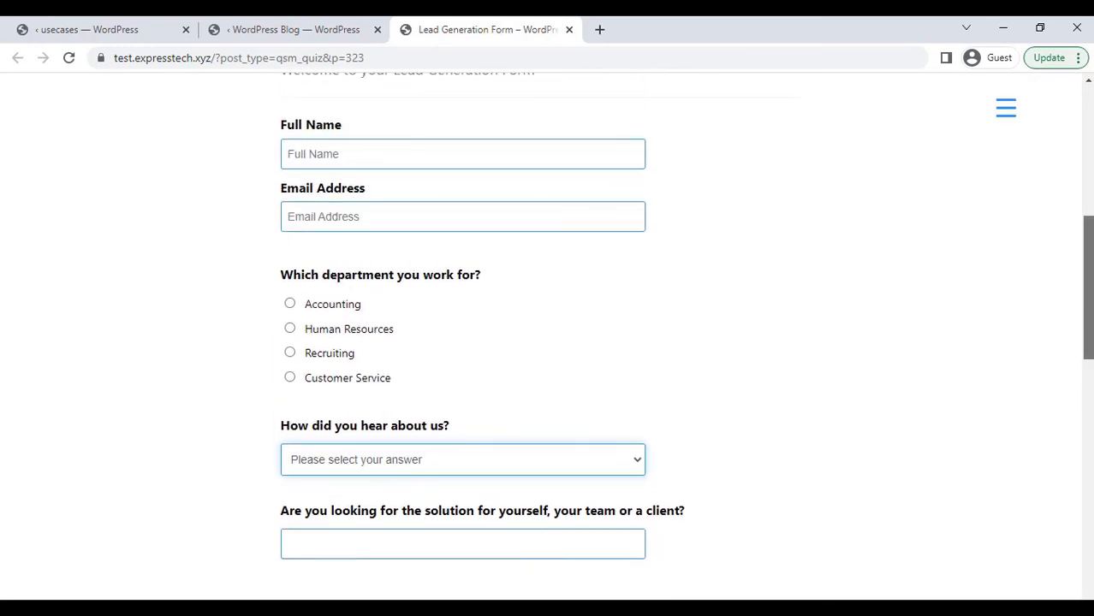
scroll(1029, 319, up, 1)
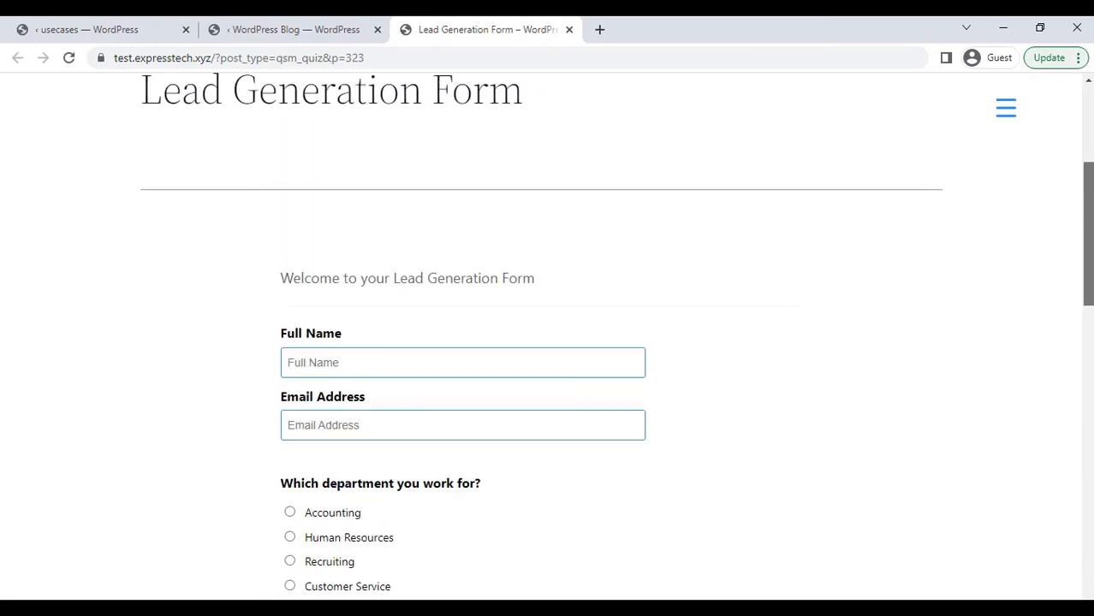